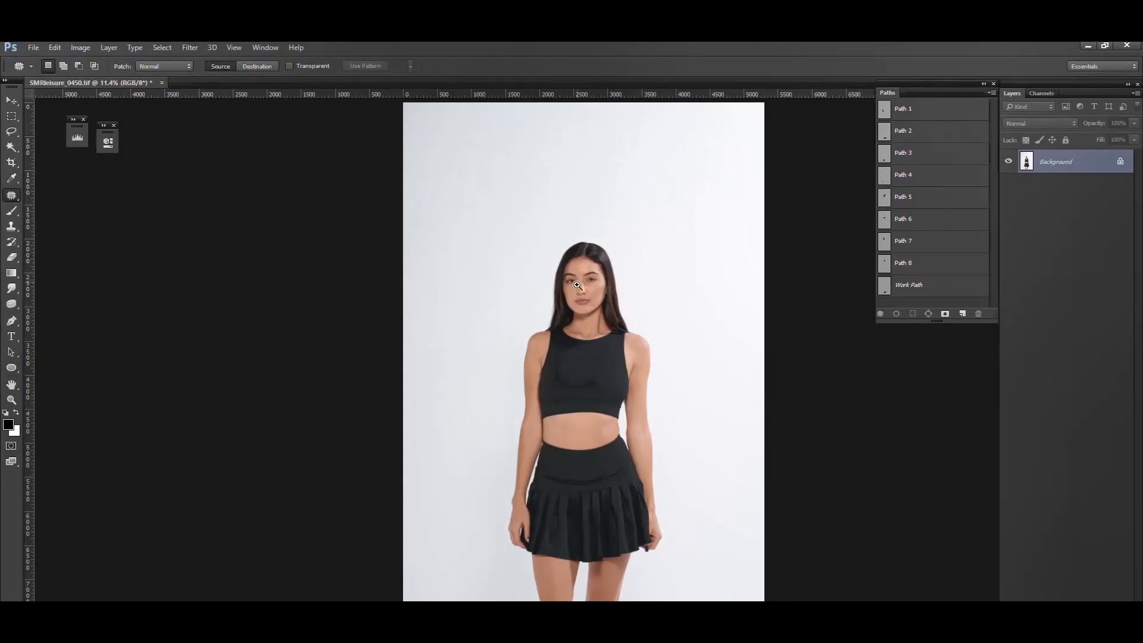
Step: Duplicate the Background layer twice to get two working copies above the original
drag(581, 305, 673, 414)
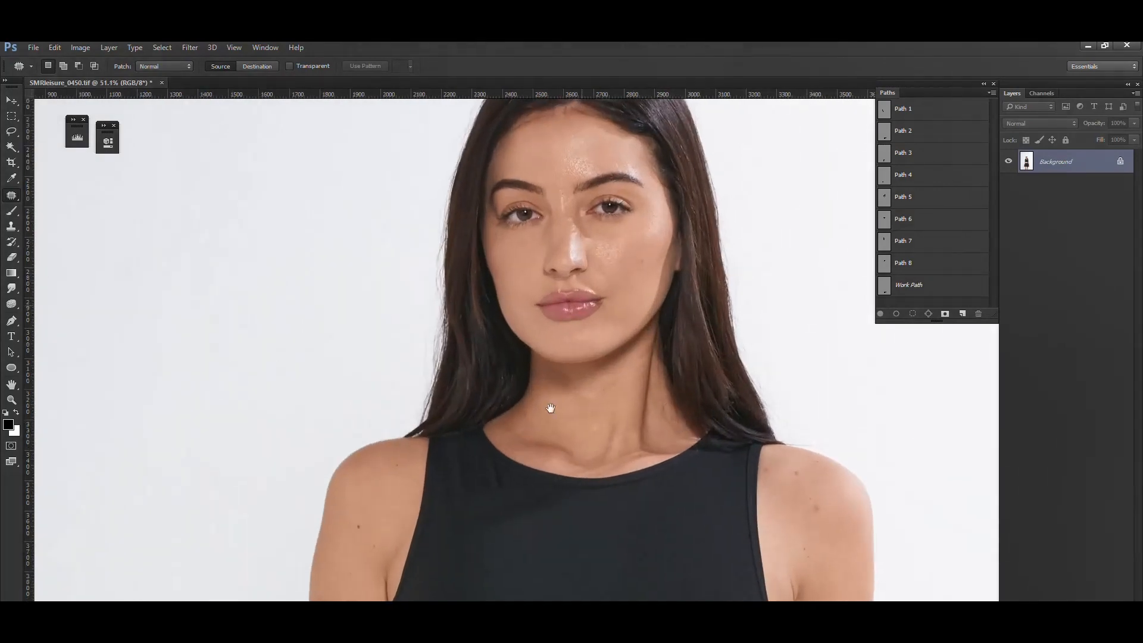
drag(551, 408, 564, 408)
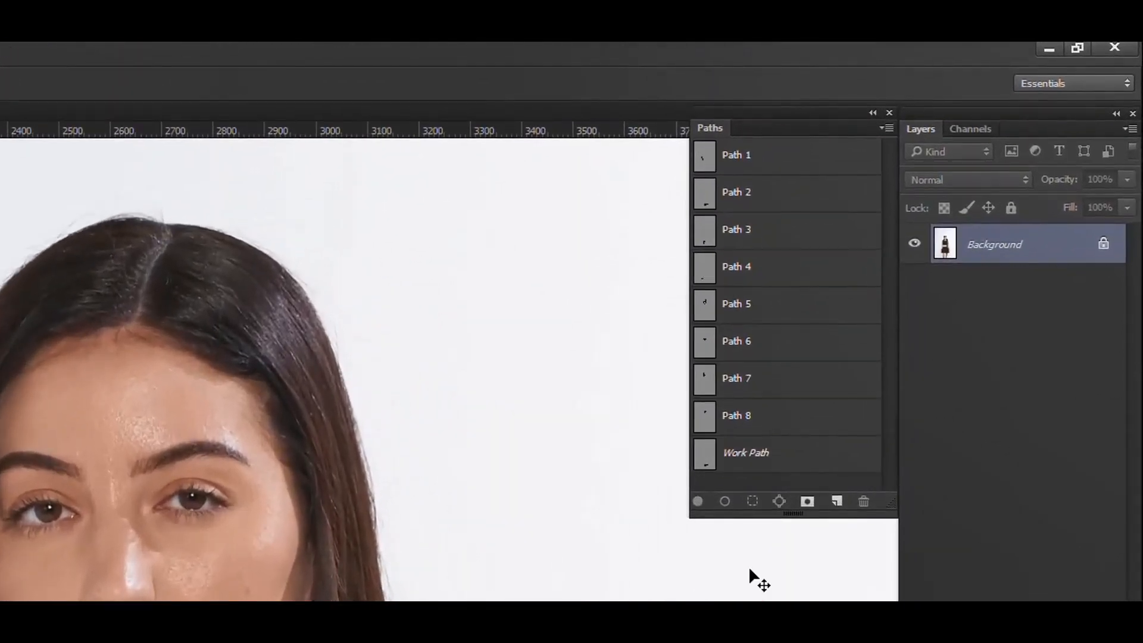
key(ctrl+j)
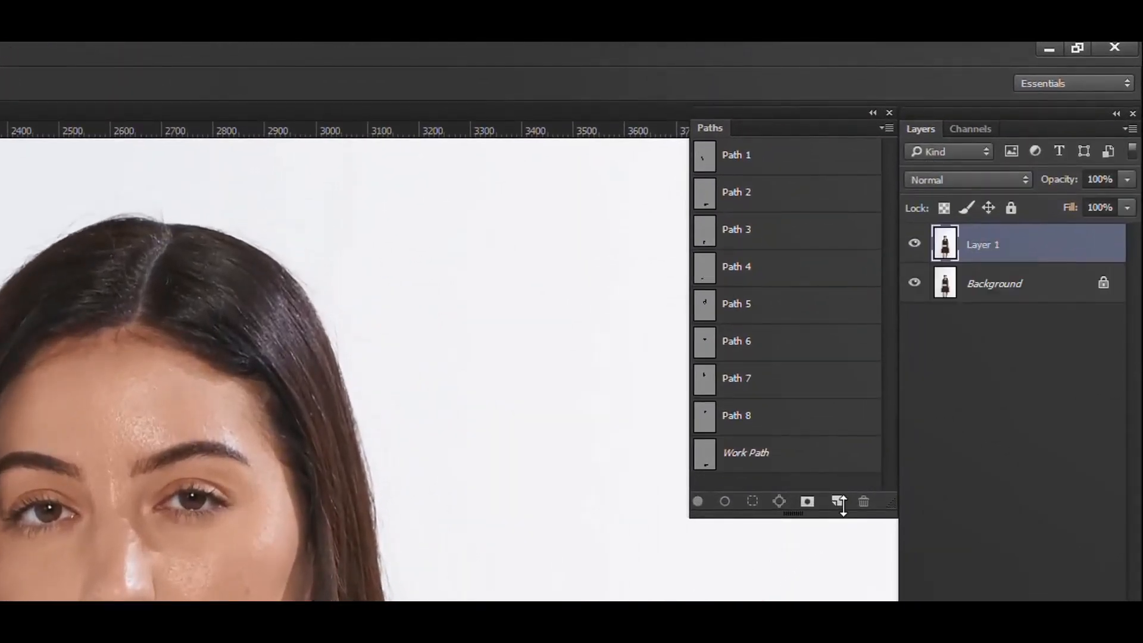
key(ctrl+j)
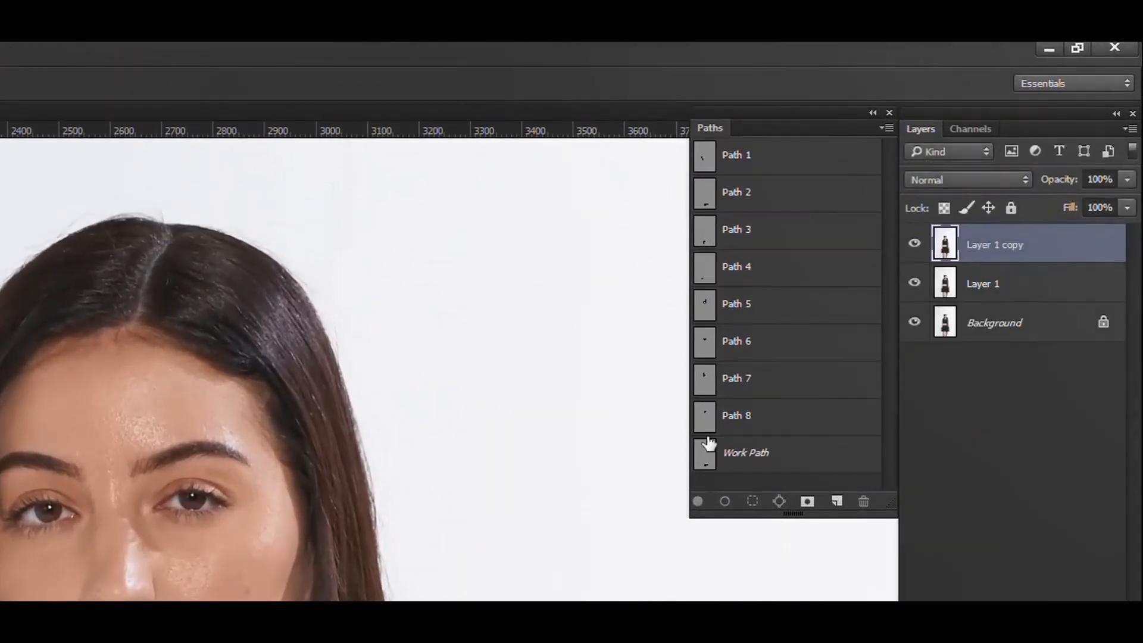
Step: Brighten the neck and ear area from Path 5 with a masked Curves adjustment, input 125 to output 145, and blur its mask 10 pixels
ctrl+click(705, 306)
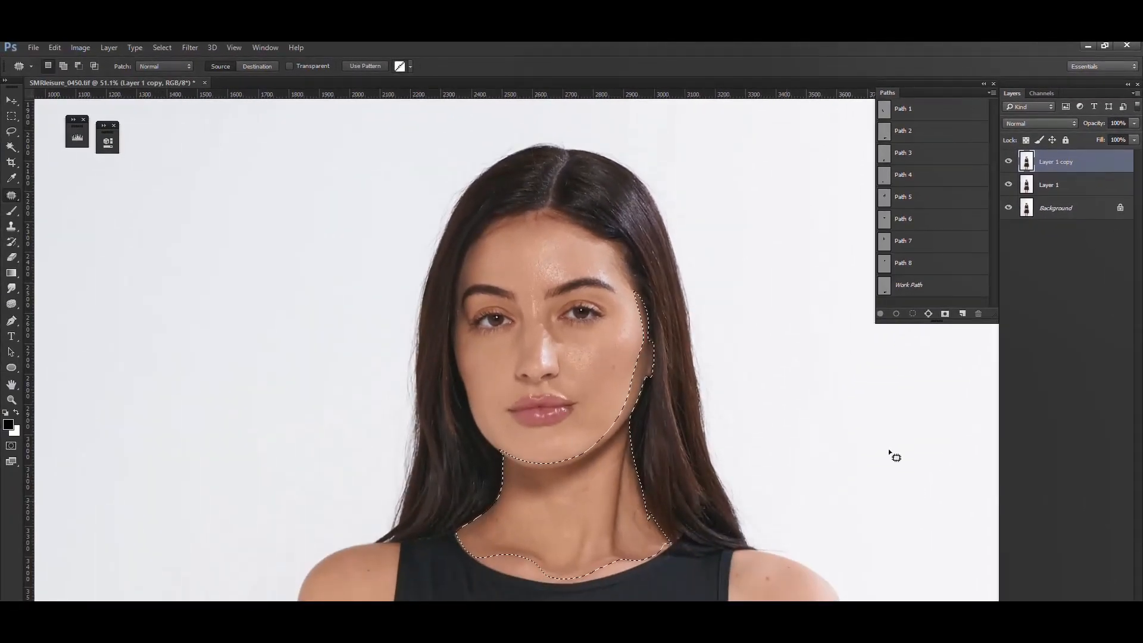
click(1069, 632)
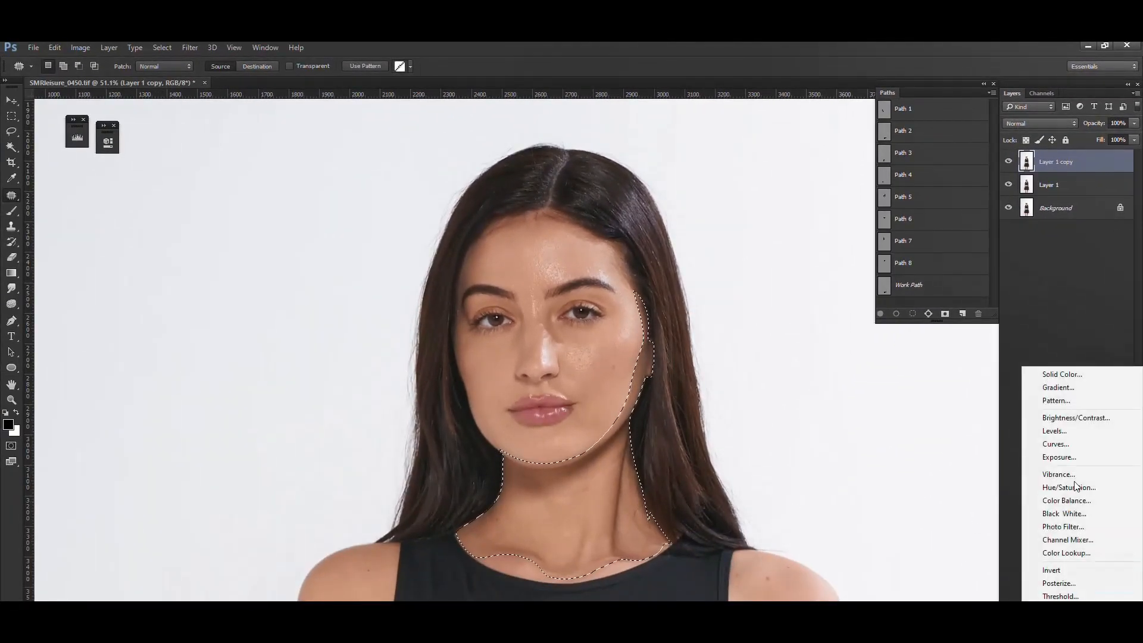
click(1057, 443)
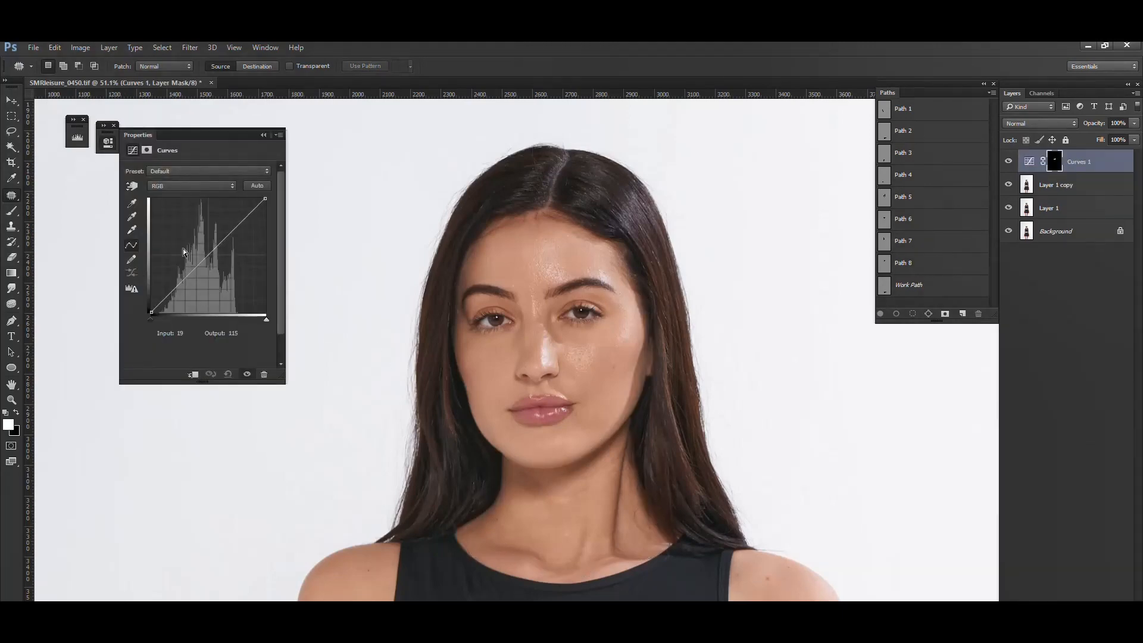
drag(209, 254, 207, 247)
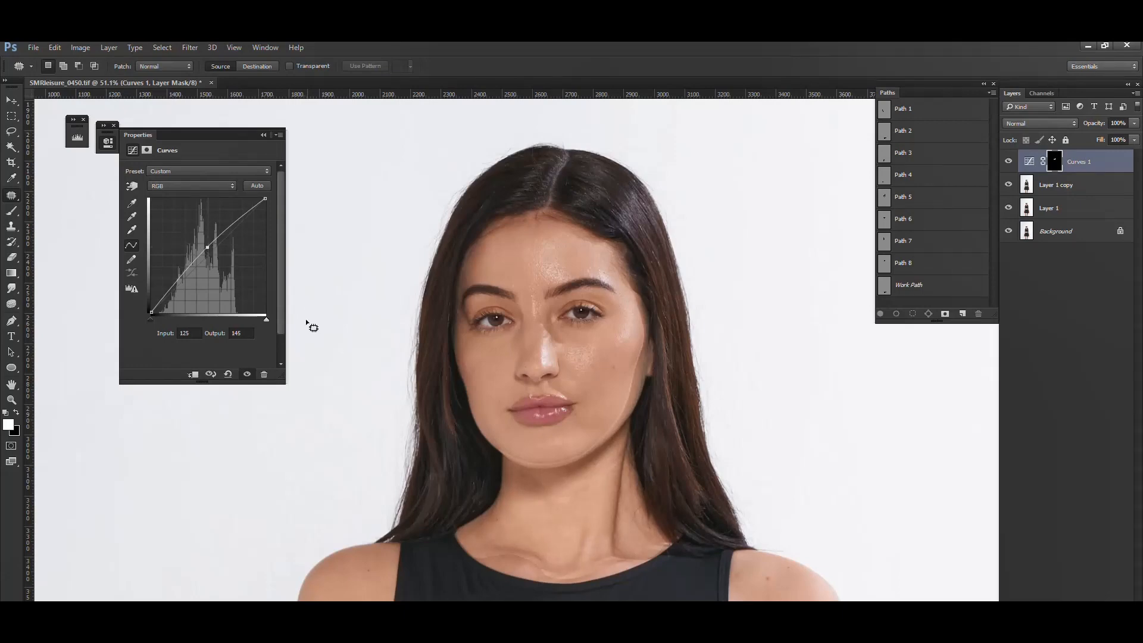
key(ctrl+alt+f)
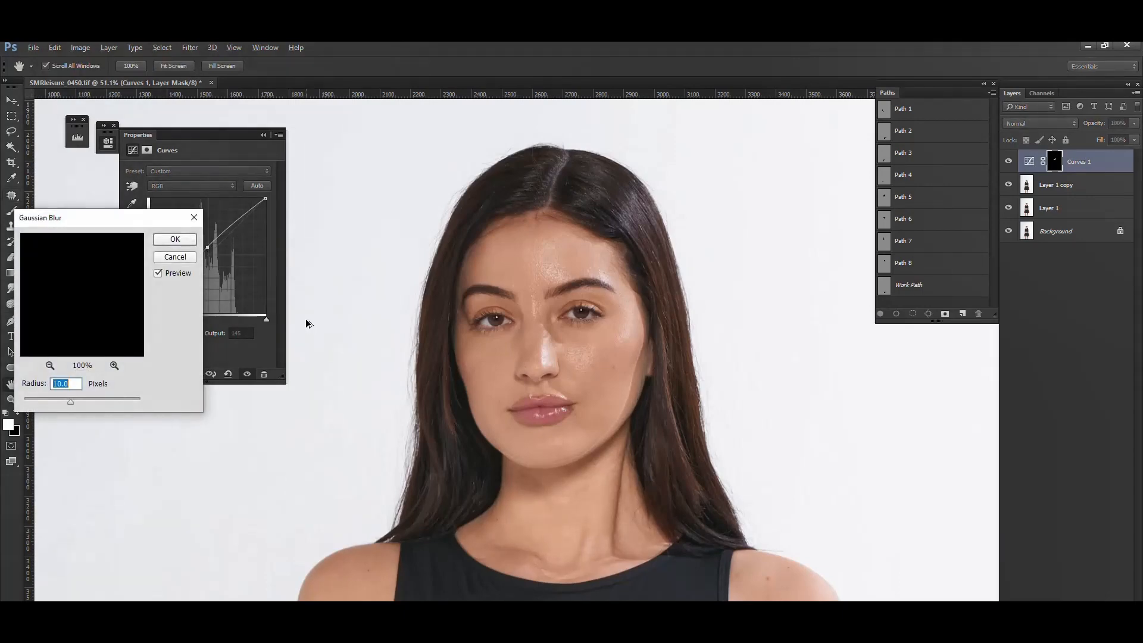
key(Return)
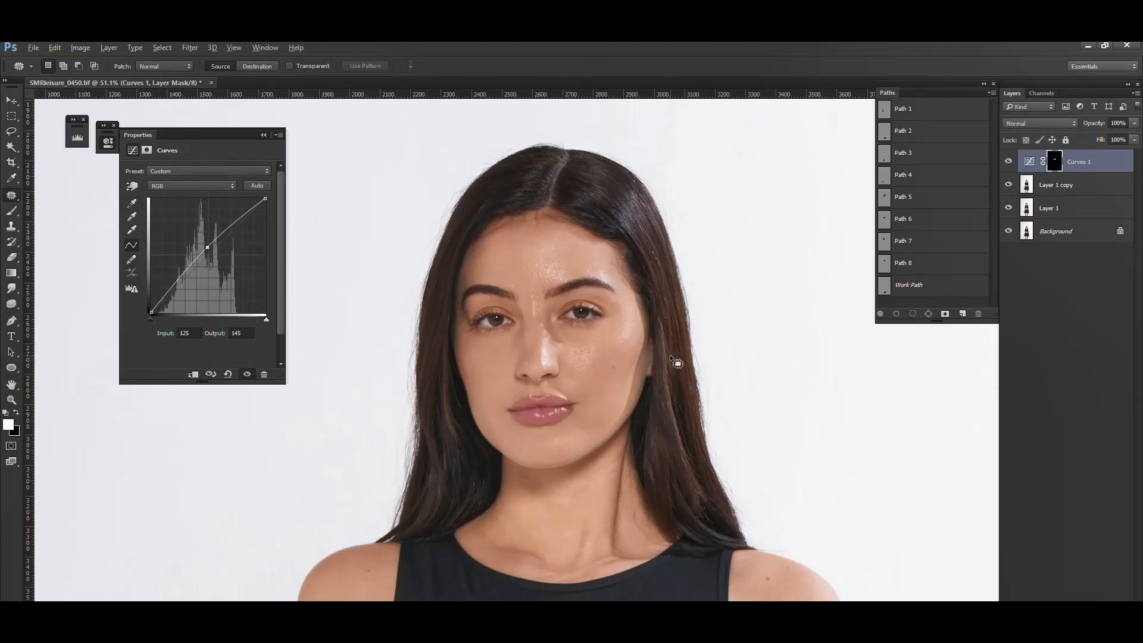
Step: Lighten the under-chin shadow from Path 6 with a masked Curves adjustment, input 116 to output 136, and blur its mask 10 pixels
drag(644, 372, 633, 349)
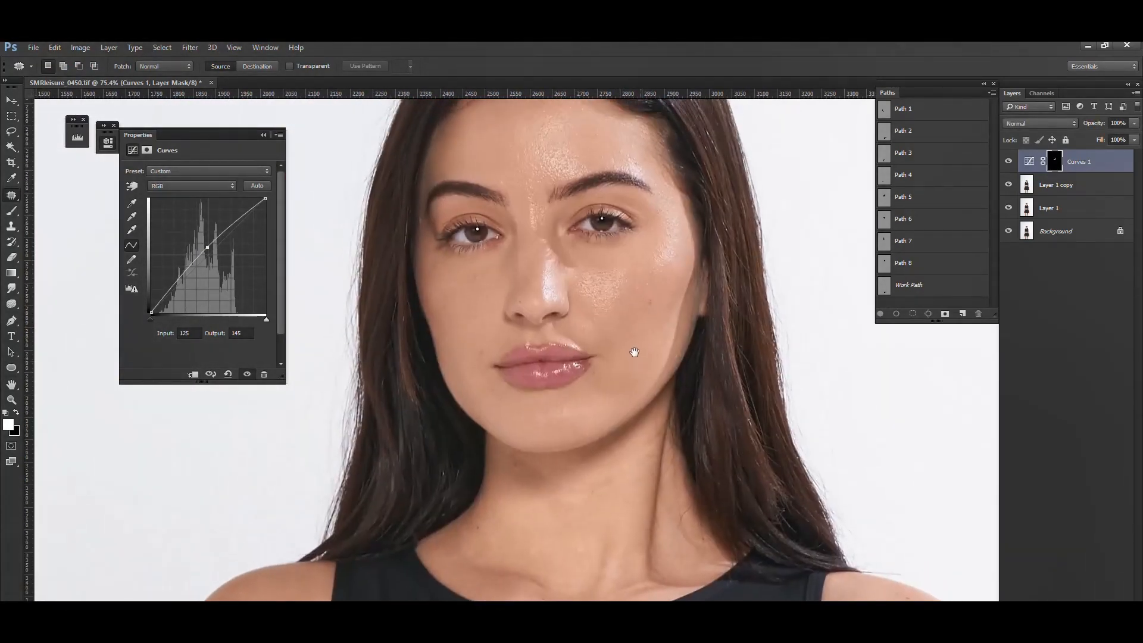
ctrl+click(886, 219)
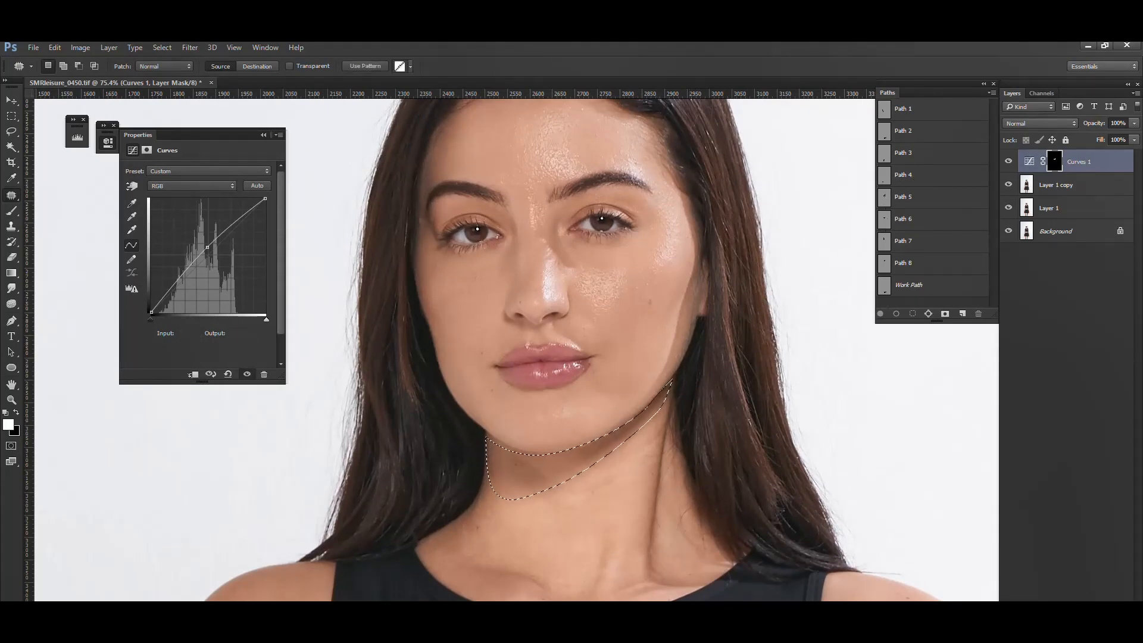
click(1069, 631)
click(1054, 447)
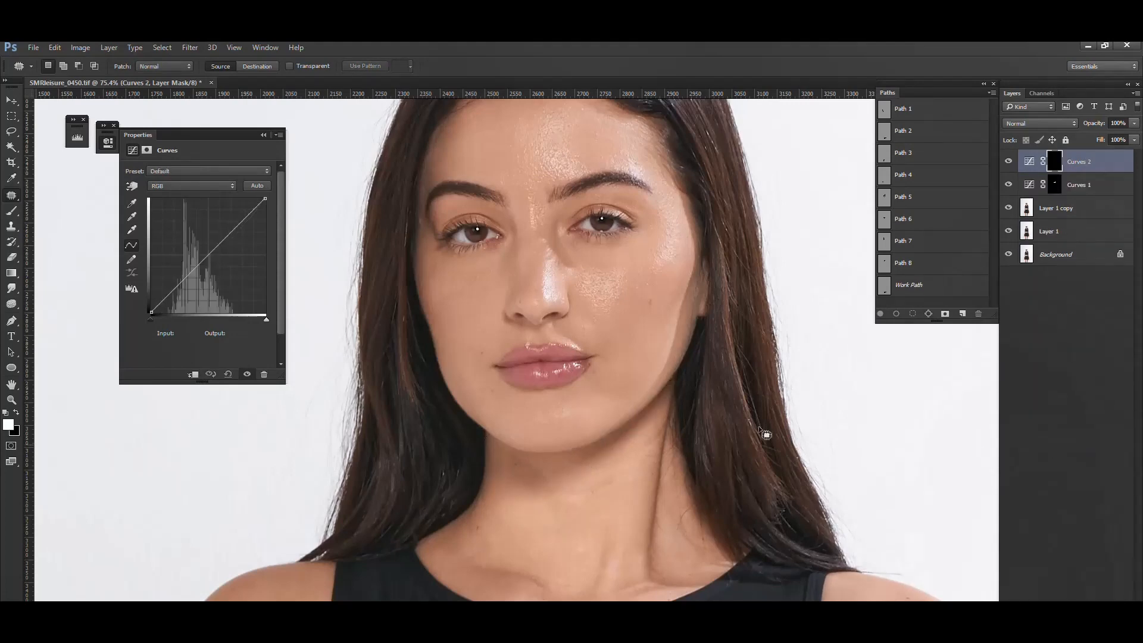
drag(206, 254, 204, 252)
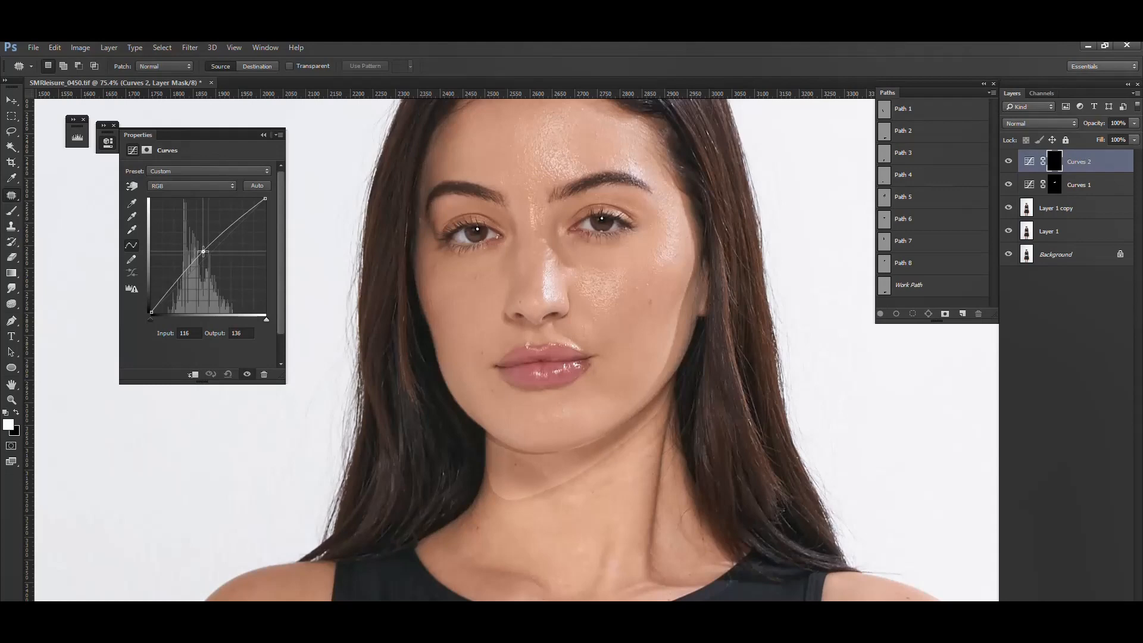
key(ctrl+alt+f)
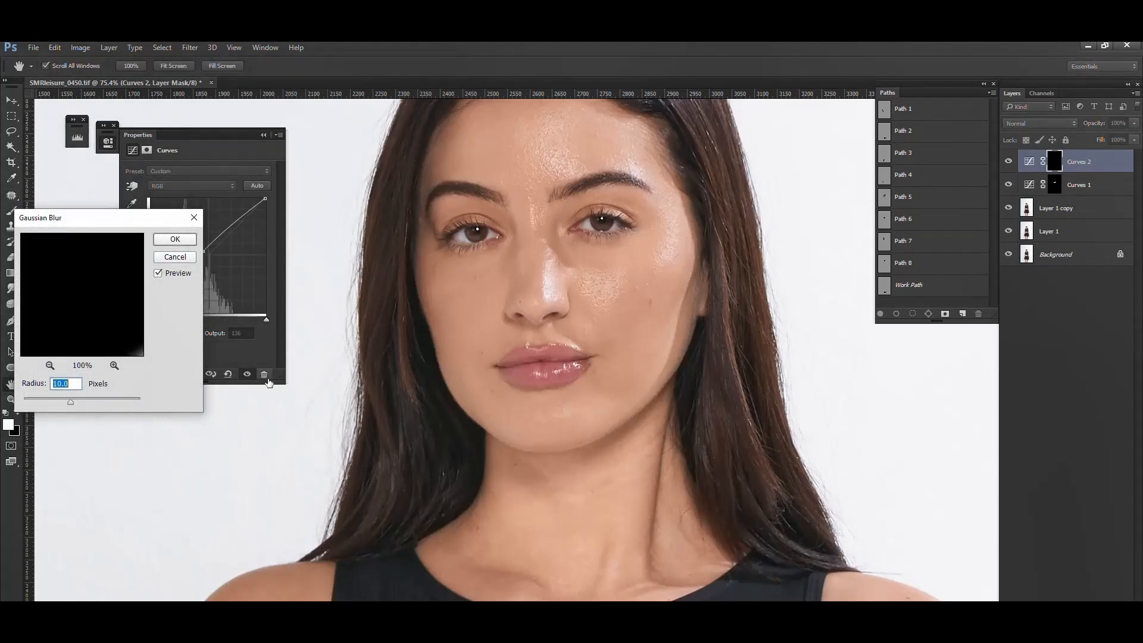
key(Return)
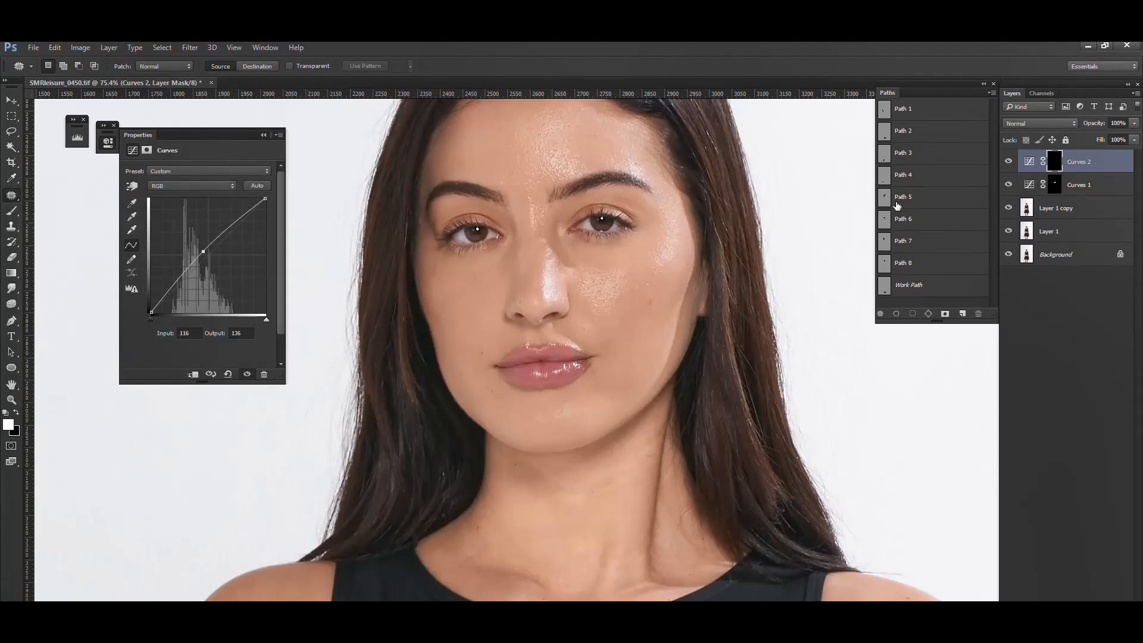
Step: Lighten the shaded side of the face from Path 7 using Curves, input 112 to output 131, and blur the mask 10 pixels
drag(885, 228, 889, 257)
ctrl+click(885, 242)
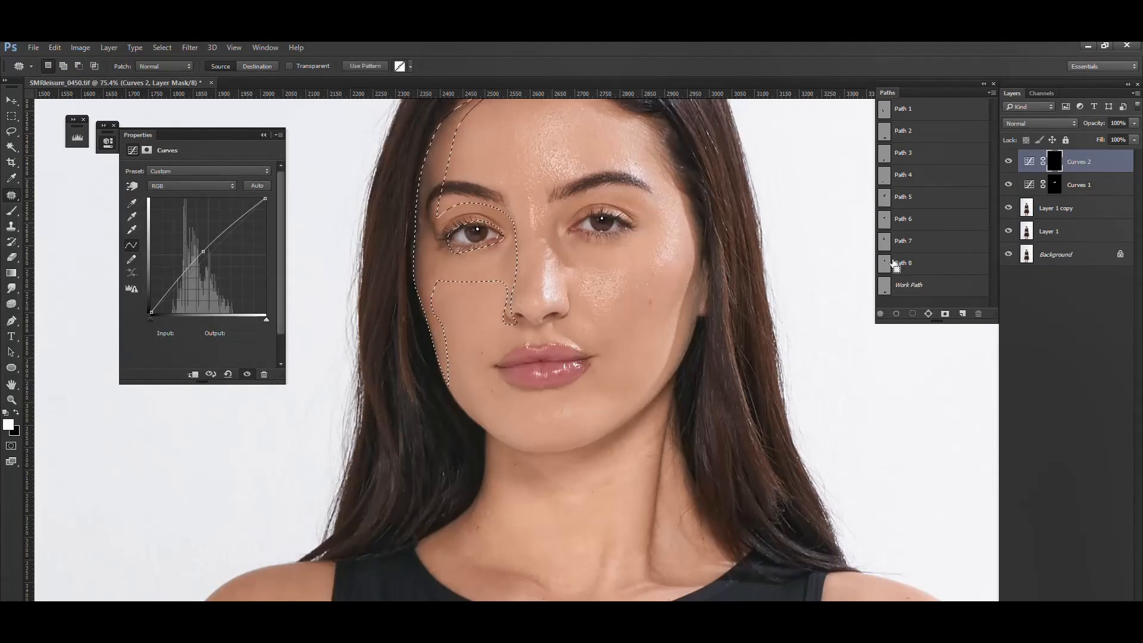
click(1071, 632)
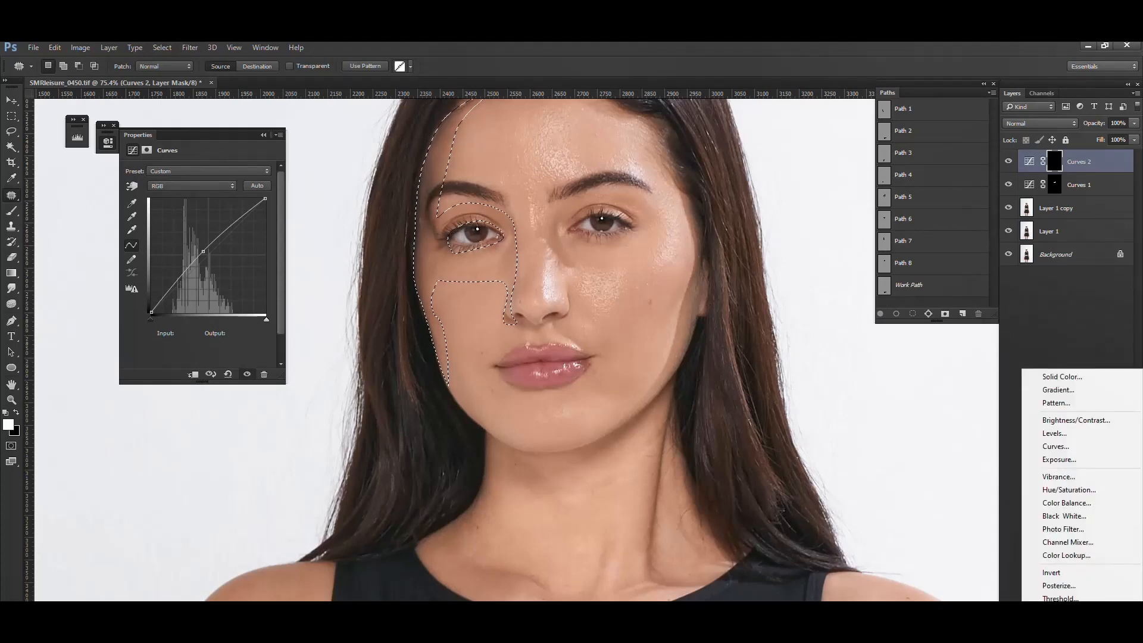
click(1056, 446)
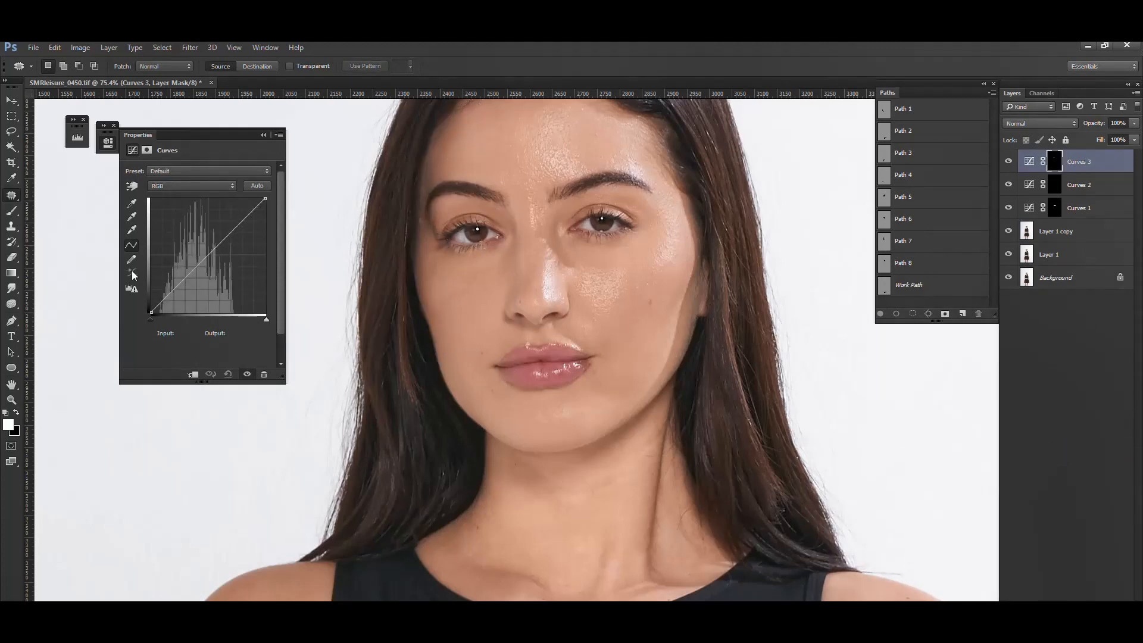
drag(207, 255, 201, 254)
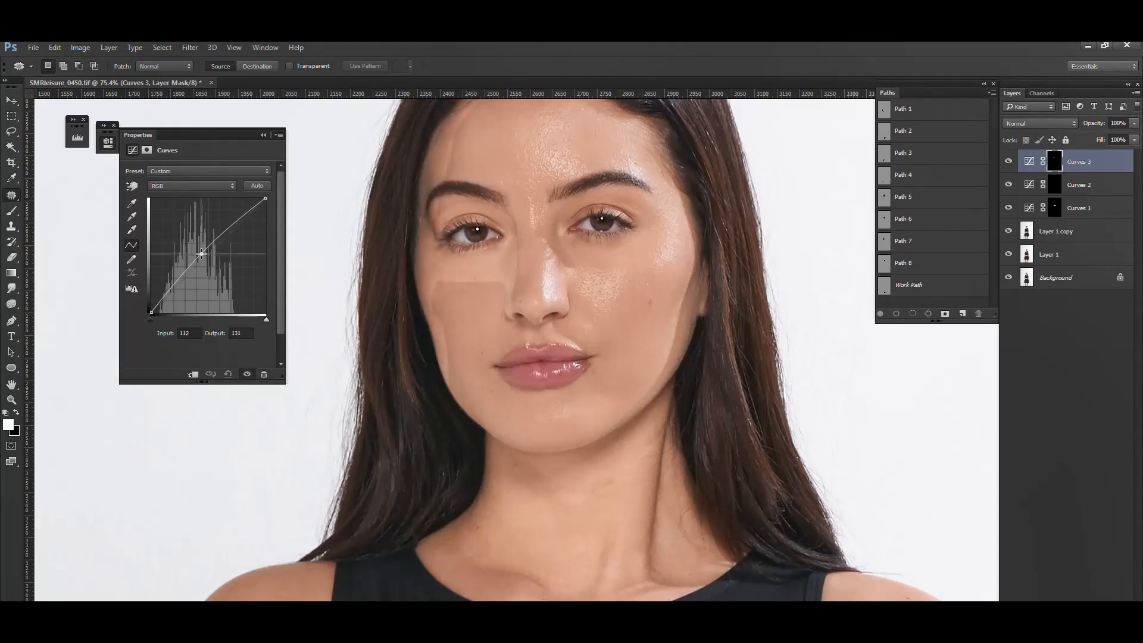
key(ctrl+alt+f)
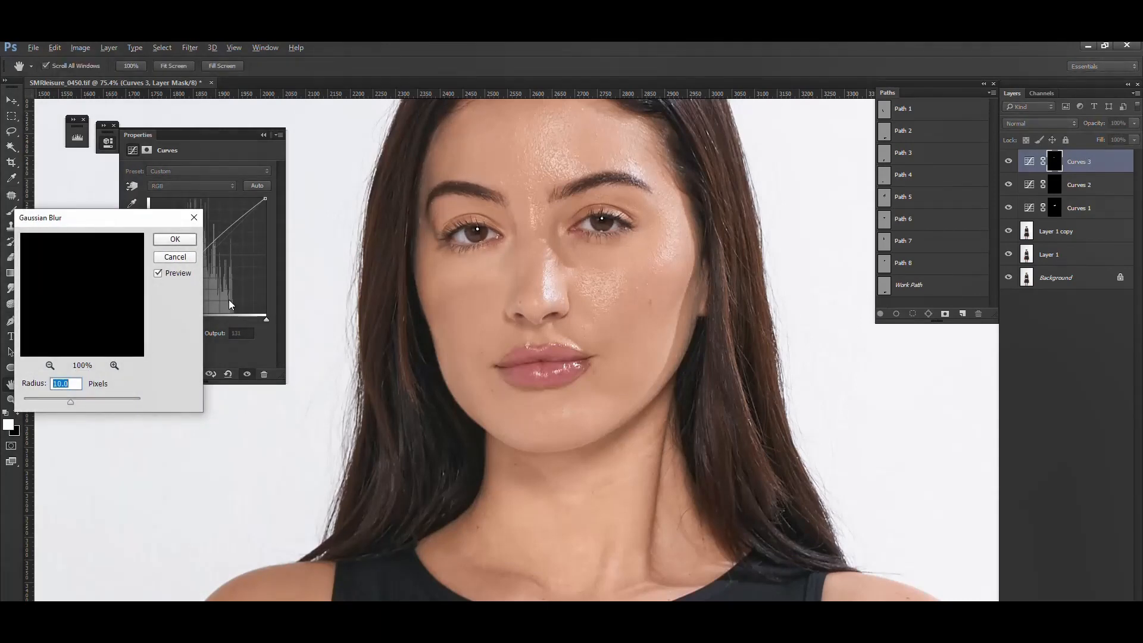
click(158, 273)
key(Return)
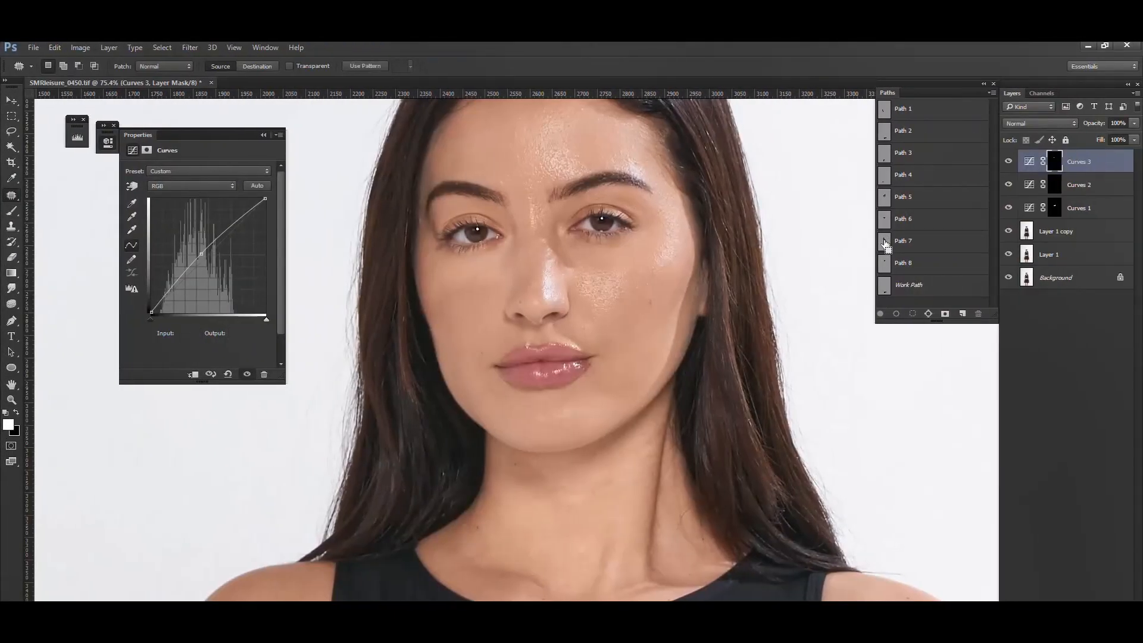
Step: Slightly brighten the area around the model's left eye from Path 8 with a masked Curves adjustment and blur its mask 10 pixels
ctrl+click(884, 238)
ctrl+click(885, 263)
click(1070, 629)
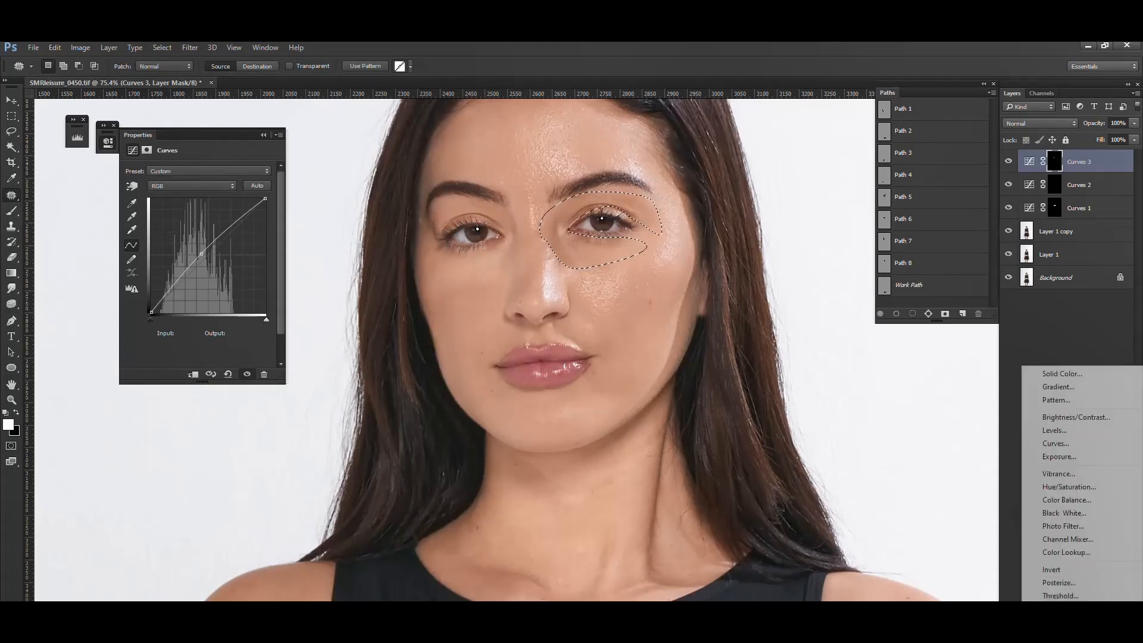
click(1059, 444)
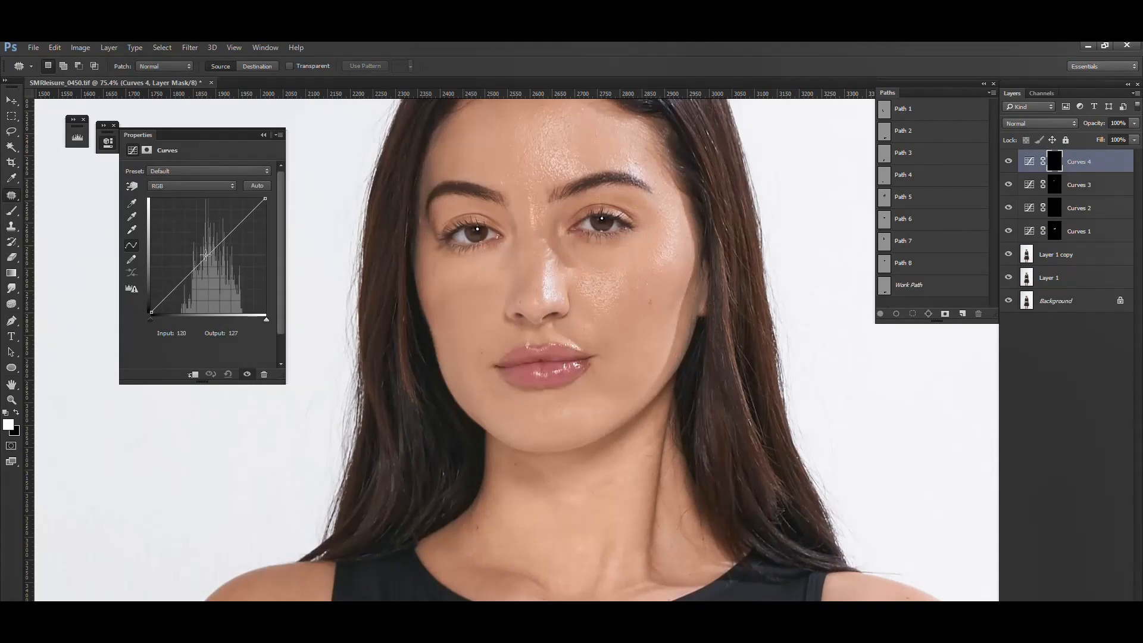
drag(205, 255, 203, 253)
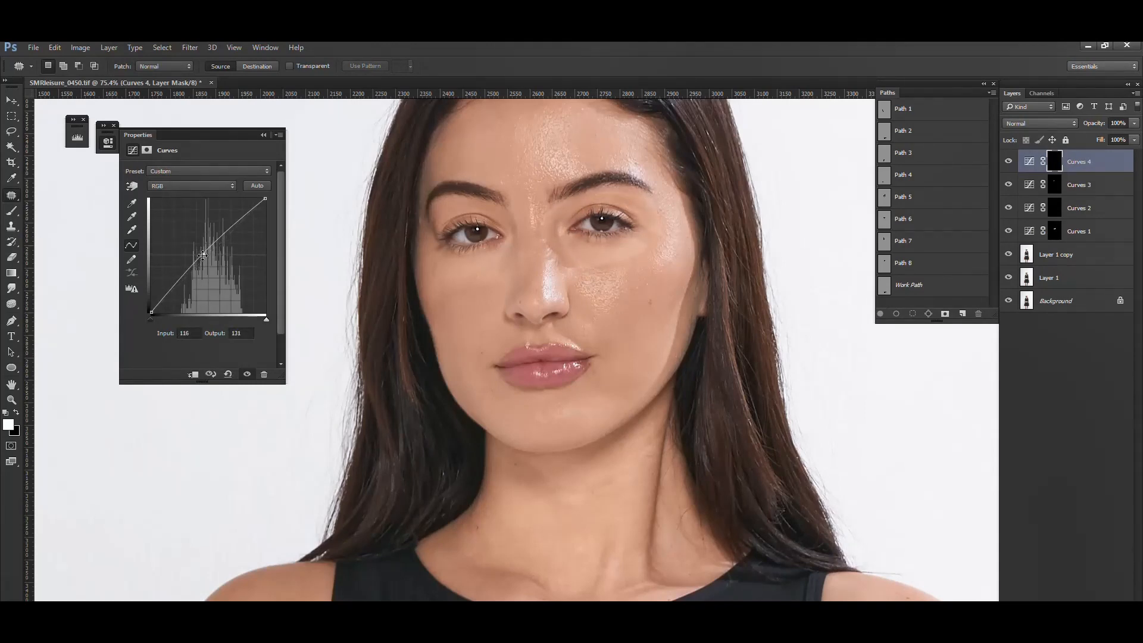
drag(202, 255, 205, 256)
click(262, 134)
key(ctrl+alt+f)
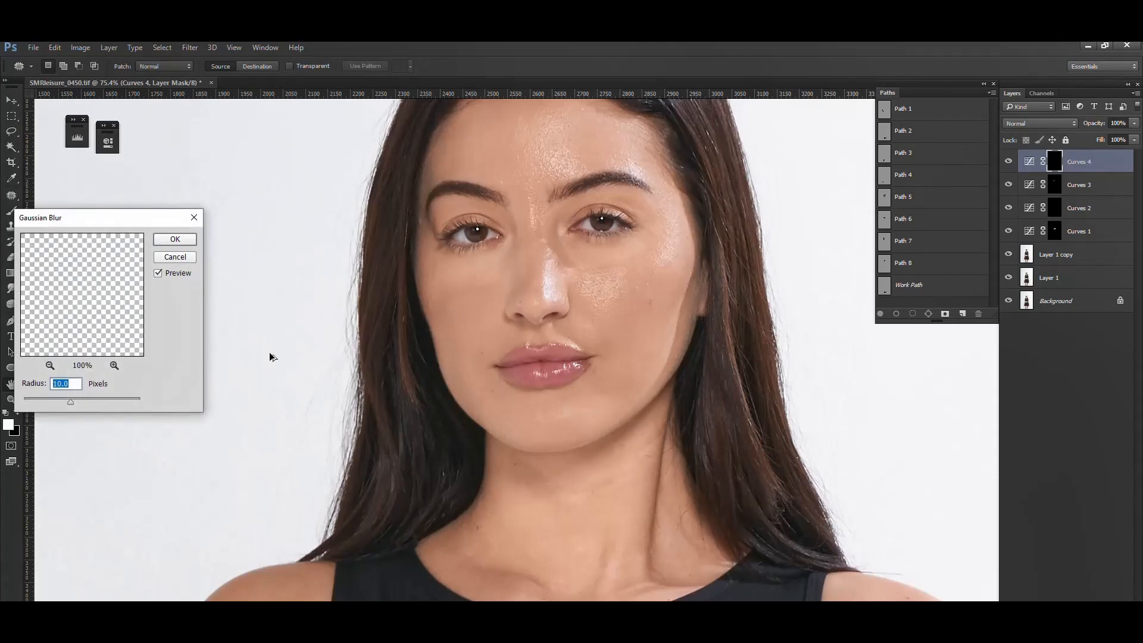
click(175, 239)
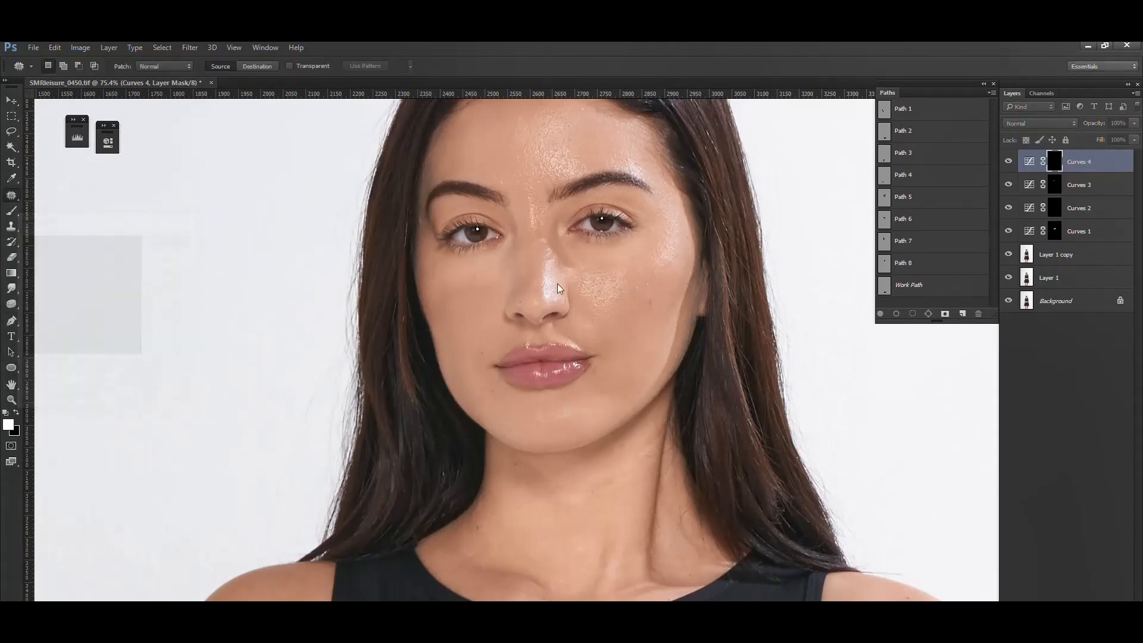
Step: Compare the face with and without the Curves adjustments by toggling layer visibility
click(1007, 162)
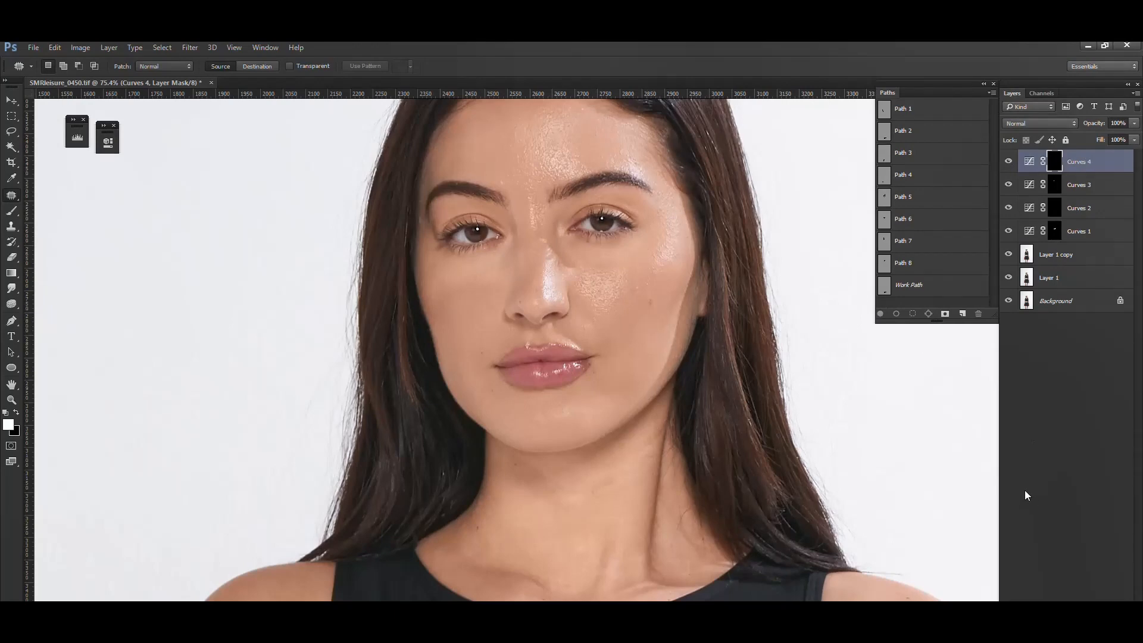
alt+click(1007, 303)
alt+click(1008, 302)
Step: Stamp the visible layers into a new layer at the top of the stack and duplicate it
key(ctrl+shift+alt+e)
key(x)
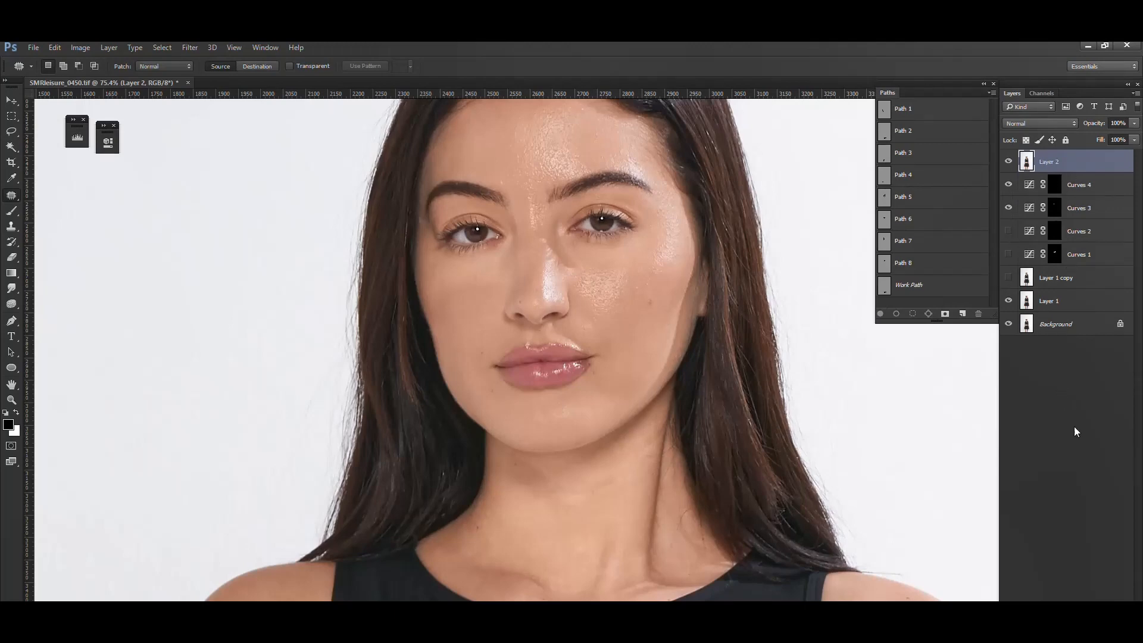
key(ctrl+j)
Step: Patch the hard edge of the light strip along the model's left jaw and lower cheek with smooth neighbouring skin
key(s)
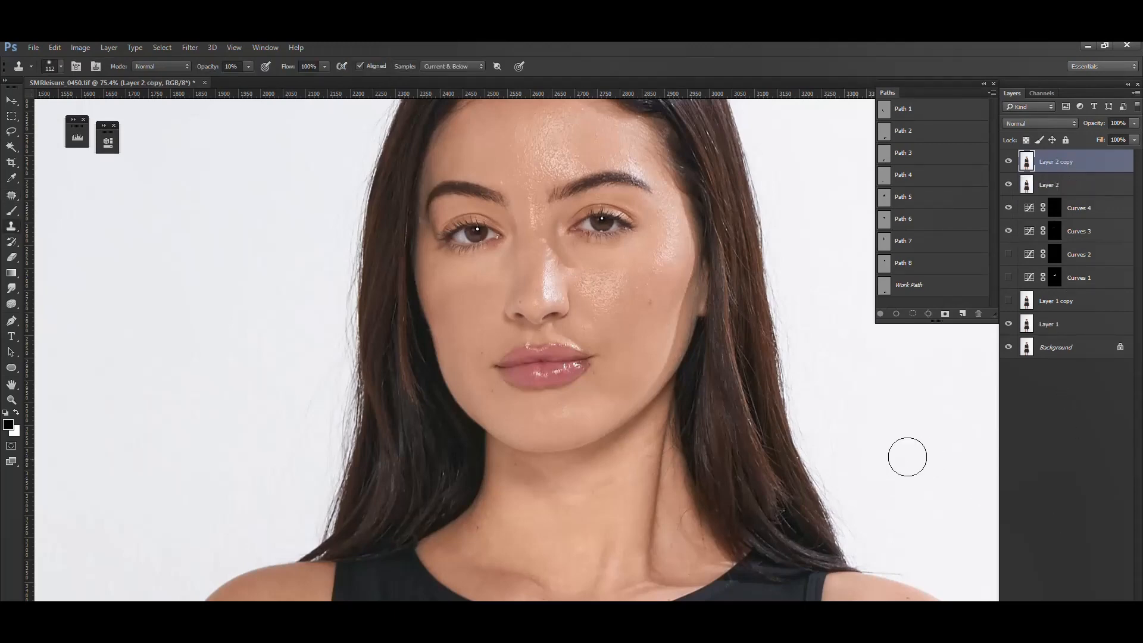
key(j)
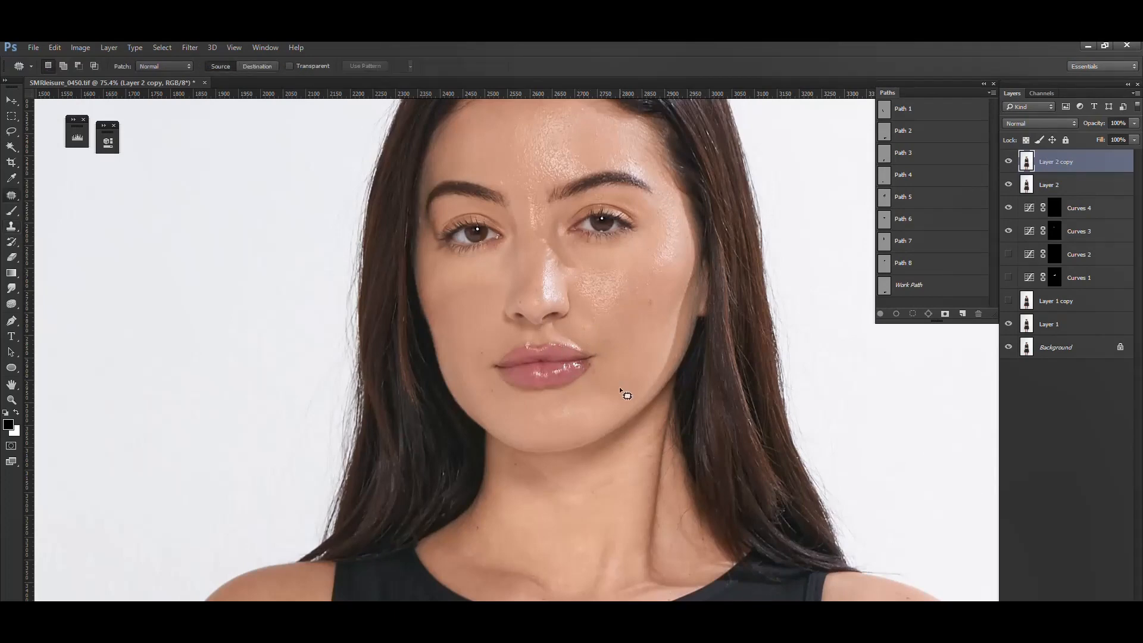
scroll(623, 413, up, 4)
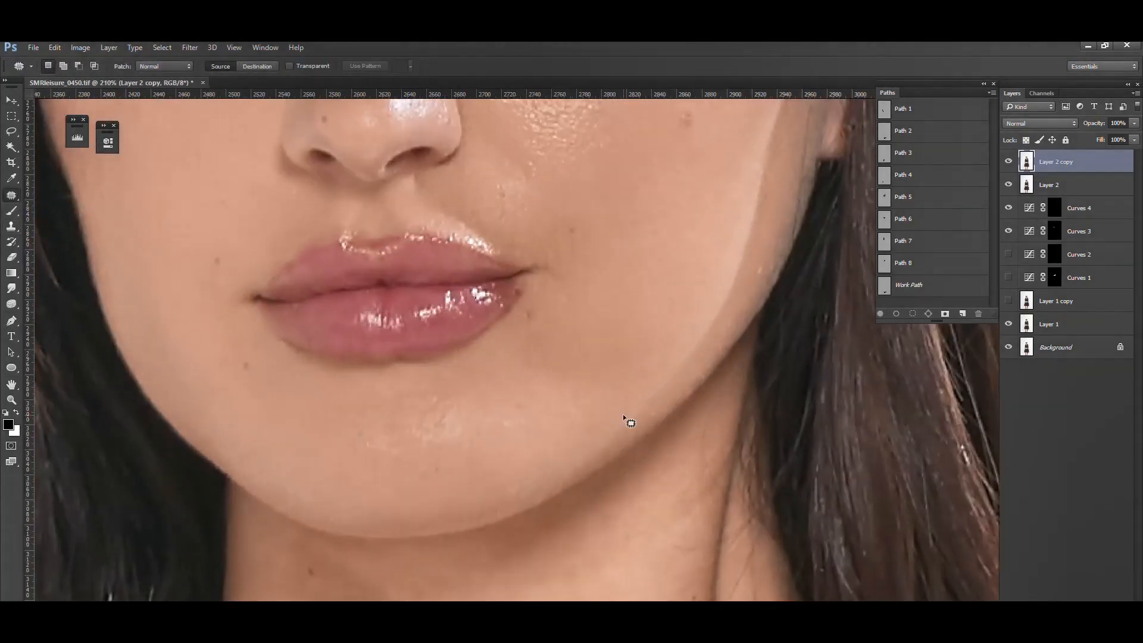
mouse_move(605, 455)
mouse_down()
mouse_move(626, 411)
mouse_move(613, 351)
mouse_up()
key(ctrl+d)
mouse_move(704, 303)
mouse_down()
mouse_move(656, 396)
mouse_move(689, 319)
mouse_up()
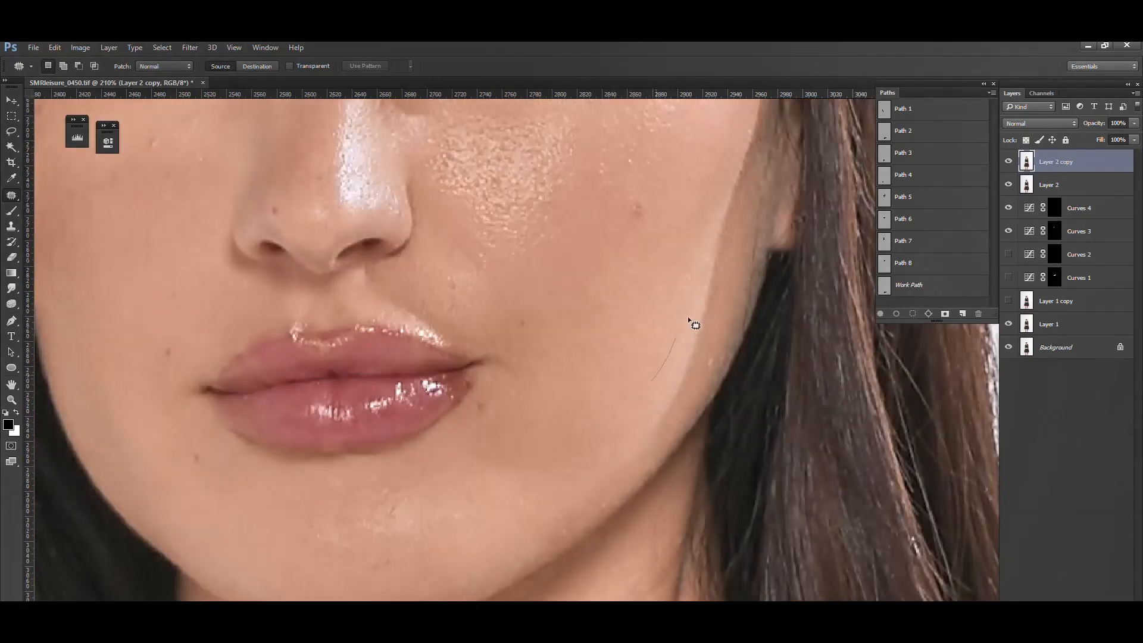
mouse_move(659, 422)
mouse_down()
mouse_move(652, 381)
mouse_move(621, 410)
mouse_move(654, 390)
mouse_move(620, 479)
mouse_up()
key(ctrl+d)
key(ctrl+d)
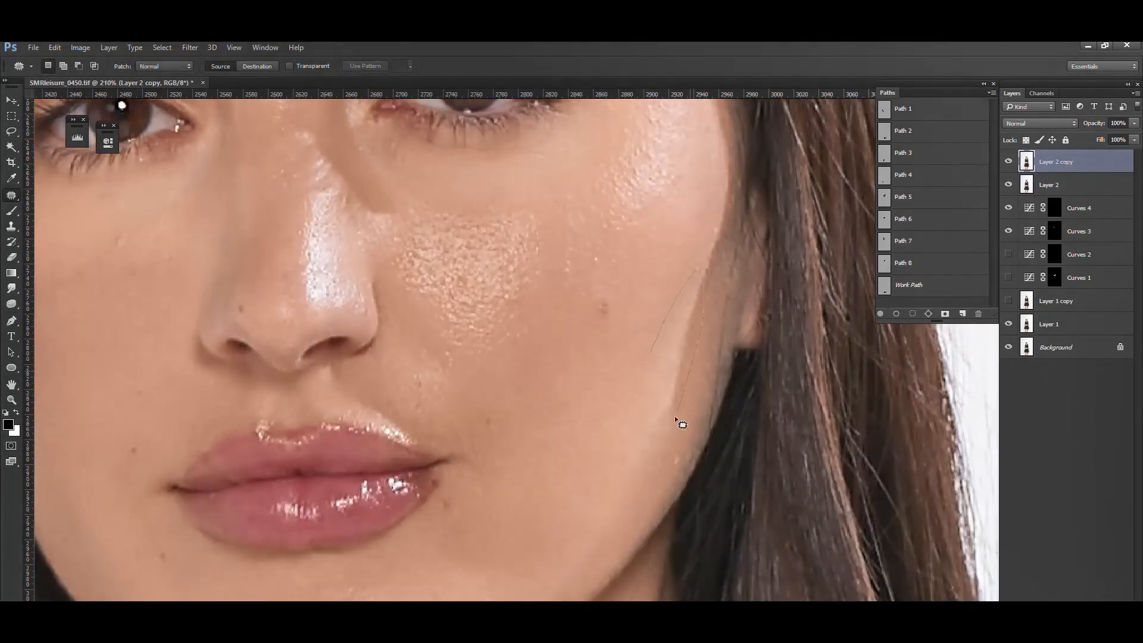
Step: Patch the remaining hard tonal edge along the model's outer left cheek with smooth neighbouring skin
drag(676, 419, 646, 396)
drag(676, 333, 630, 369)
key(ctrl+d)
mouse_move(668, 290)
mouse_down()
mouse_move(653, 311)
mouse_move(670, 250)
mouse_up()
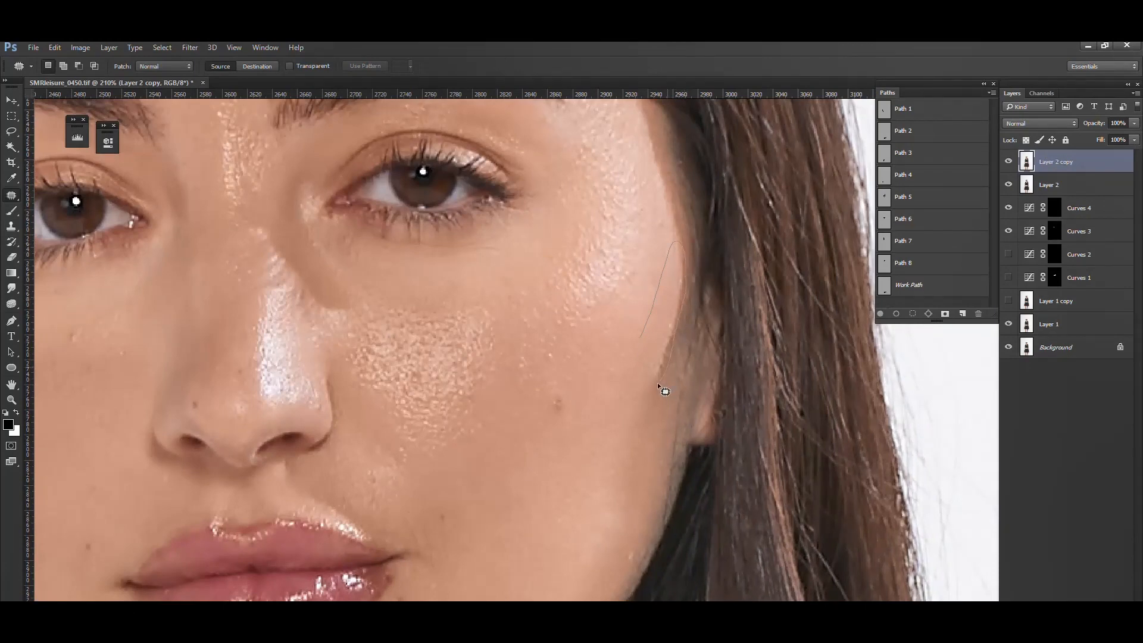
drag(657, 382, 653, 381)
drag(668, 331, 618, 329)
key(ctrl+d)
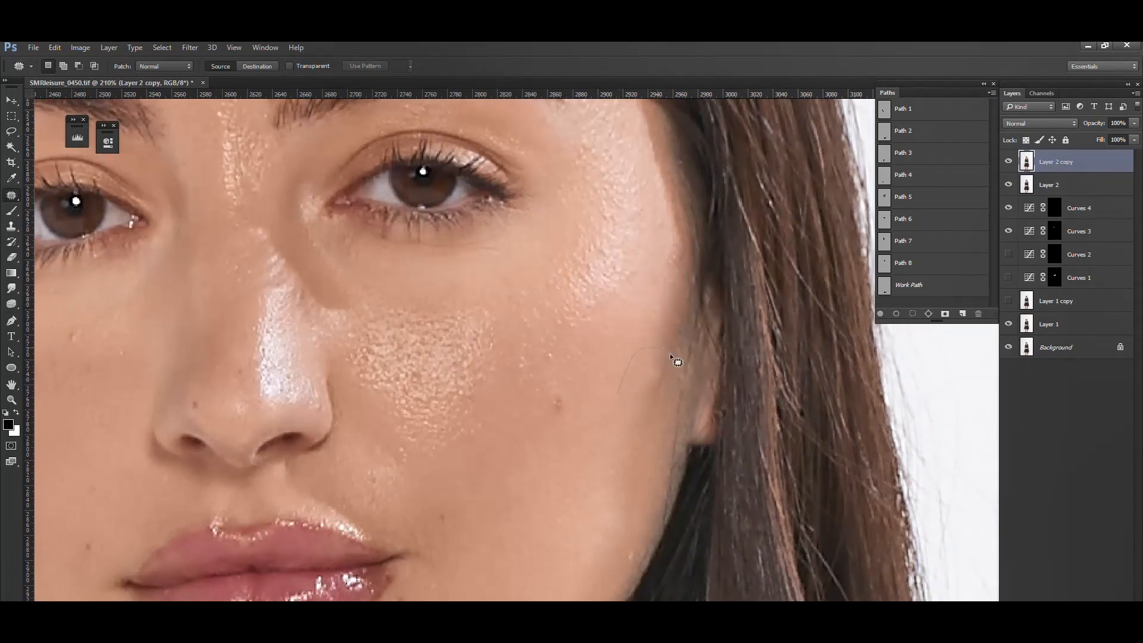
drag(644, 419, 619, 398)
drag(642, 382, 609, 381)
key(ctrl+d)
Step: Patch the hard edge running from the model's left temple down to the outer cheekbone with adjacent skin
drag(645, 306, 629, 441)
drag(637, 341, 632, 322)
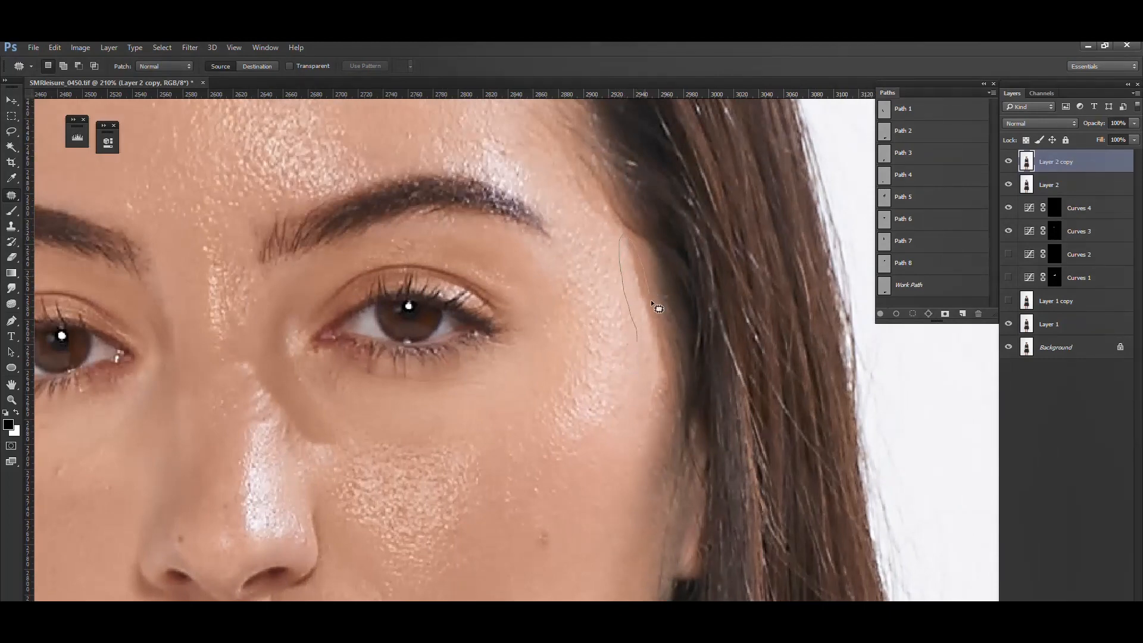
drag(656, 391, 640, 345)
mouse_move(651, 353)
mouse_down()
mouse_move(630, 378)
mouse_move(670, 391)
mouse_move(619, 404)
mouse_up()
key(ctrl+d)
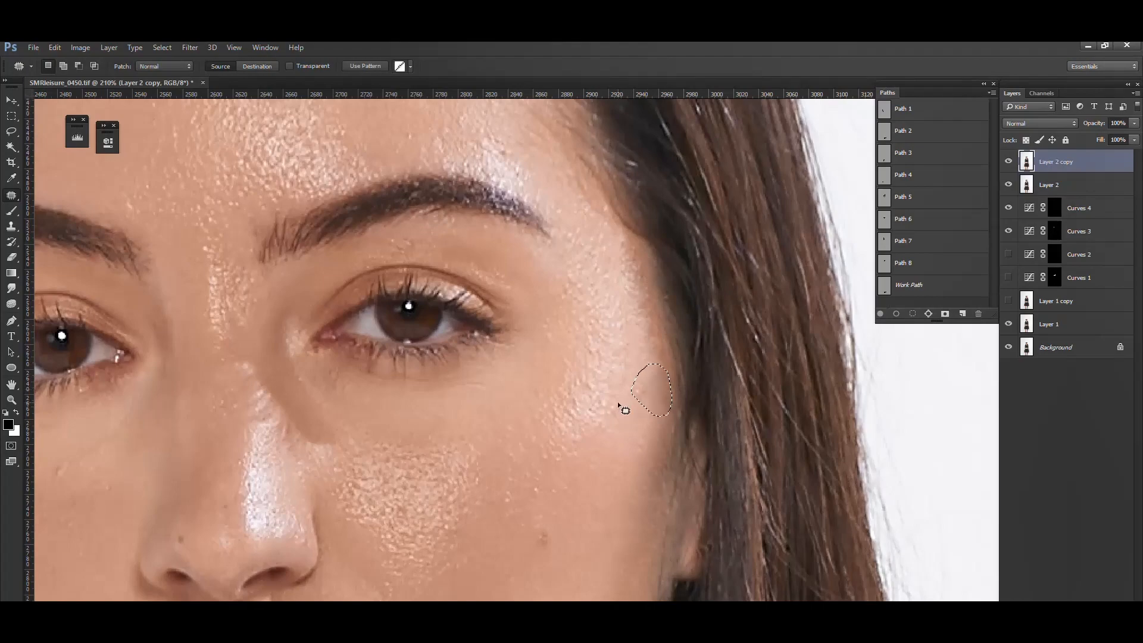
key(ctrl+d)
drag(614, 322, 645, 421)
mouse_move(645, 498)
mouse_down()
mouse_move(646, 372)
mouse_move(615, 398)
mouse_up()
Step: Soften the tonal transition along the model's left temple and outer cheek with the Clone Stamp at 10% opacity
key(s)
drag(649, 404, 576, 335)
drag(597, 337, 582, 333)
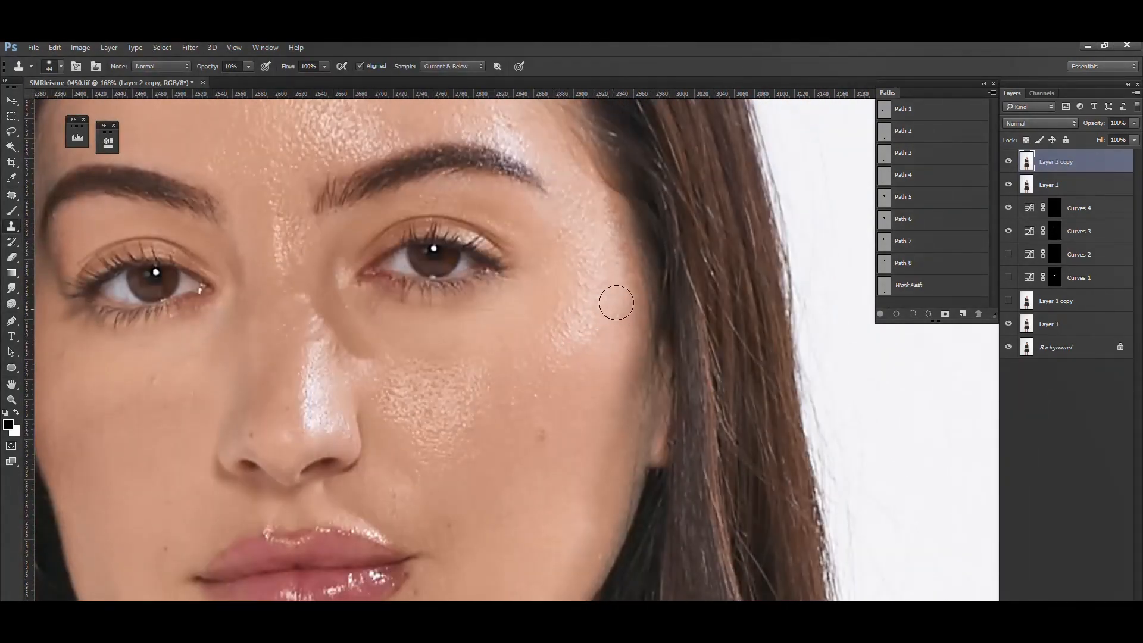
drag(610, 229, 613, 230)
drag(606, 303, 595, 301)
drag(619, 233, 639, 384)
alt+click(577, 407)
key(bracketright)
Step: Blend the uneven skin on the model's lower left cheek and chin with low-opacity cloning from nearby skin
drag(575, 540, 586, 438)
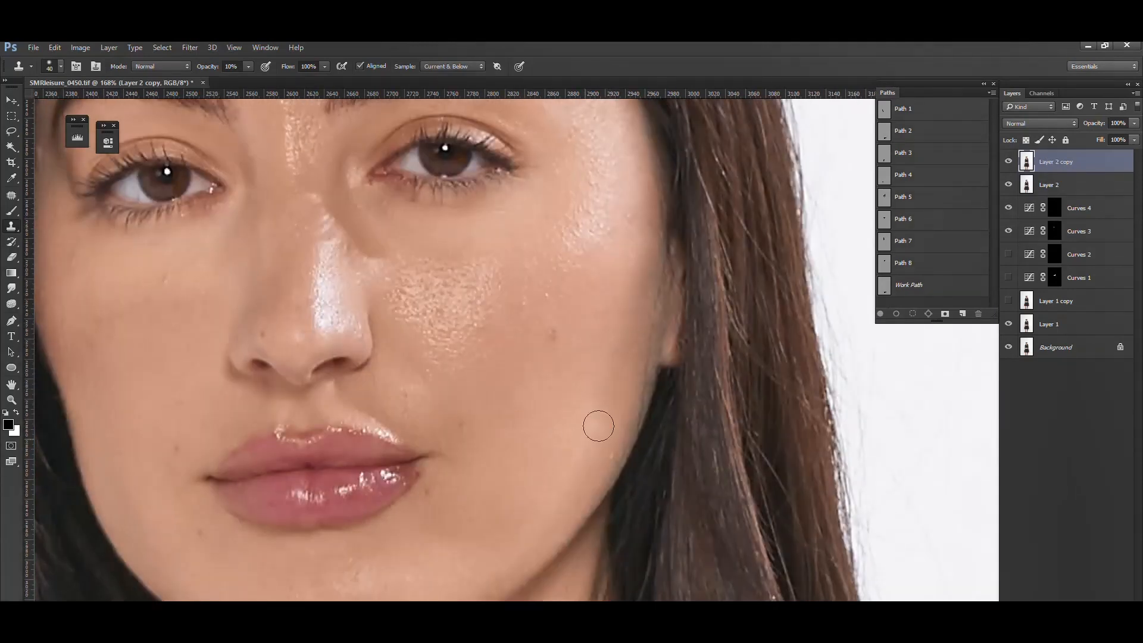
alt+click(600, 292)
drag(527, 523, 569, 370)
alt+click(487, 430)
drag(474, 377, 475, 404)
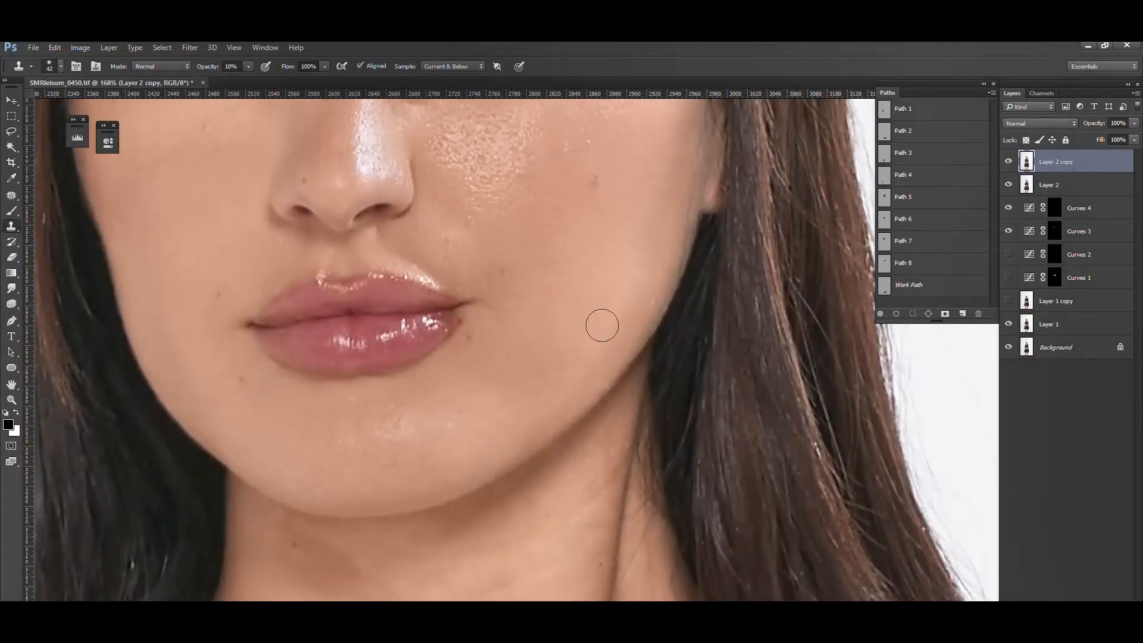
alt+click(502, 427)
key(bracketleft)
key(bracketleft)
Step: Clone lighter skin over the shadows beside the nose bridge and at the inner corner of the model's left eye
drag(502, 462, 624, 462)
drag(377, 312, 372, 435)
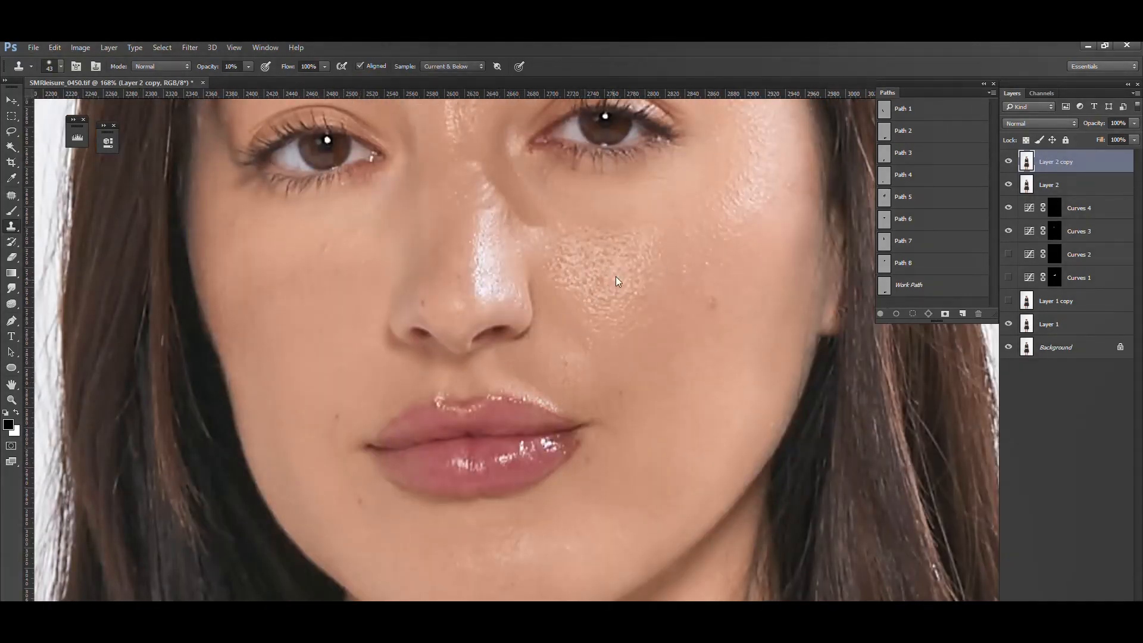
alt+click(613, 360)
drag(612, 423, 610, 434)
drag(517, 207, 479, 313)
key(bracketleft)
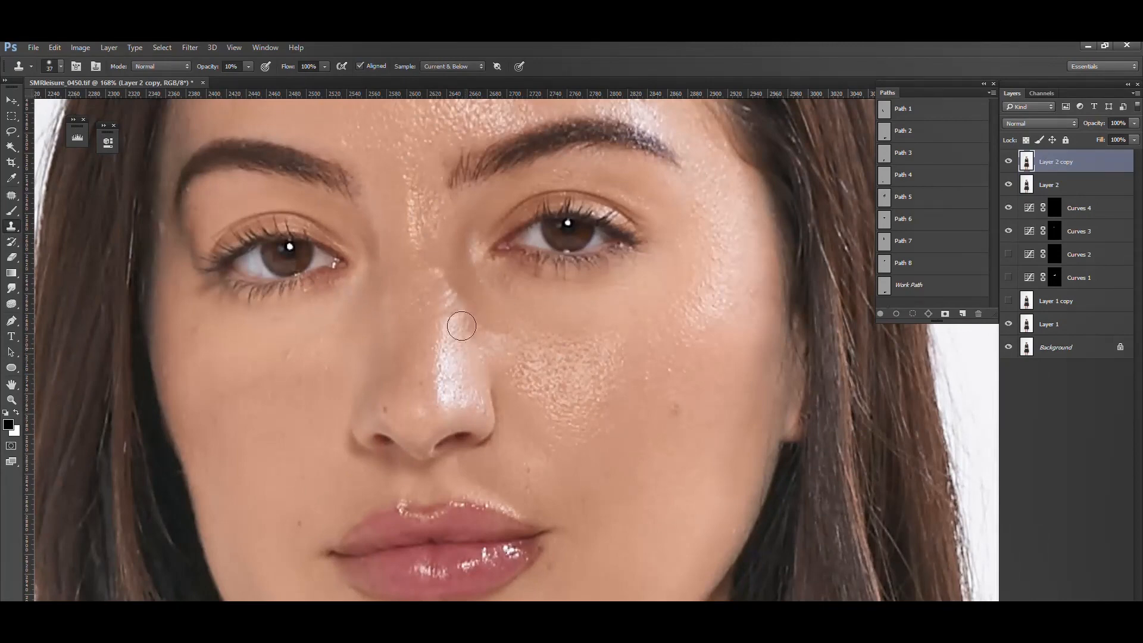
drag(455, 269, 438, 288)
alt+click(440, 316)
alt+click(535, 348)
drag(478, 239, 474, 235)
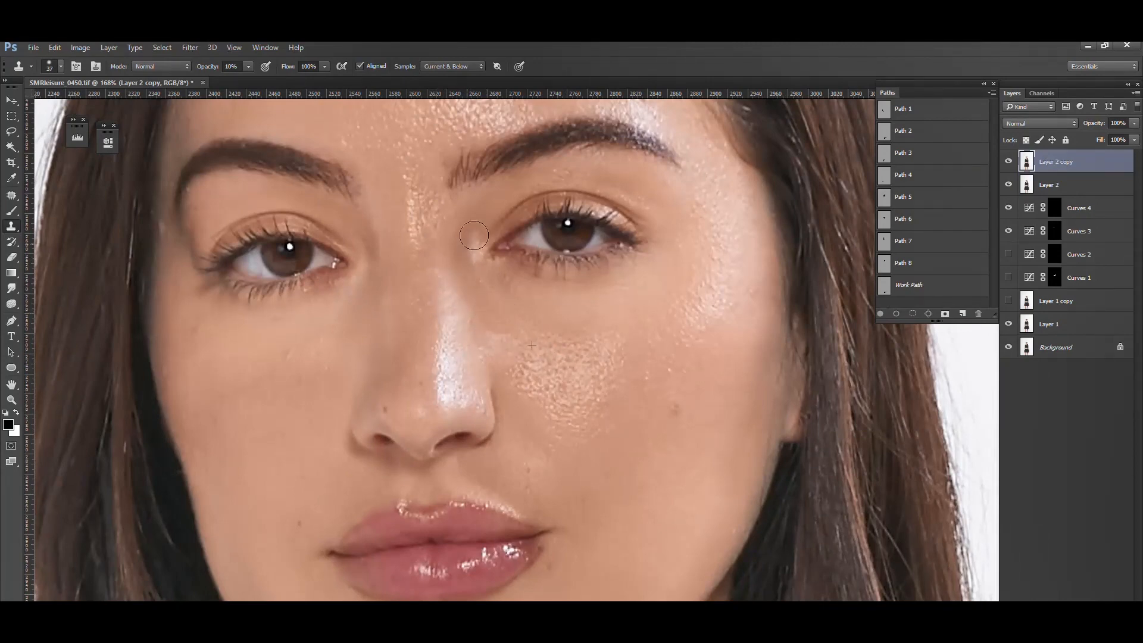
Step: Even out the skin above the model's right eyebrow and on the right cheek with a larger Clone Stamp brush
drag(513, 358, 465, 553)
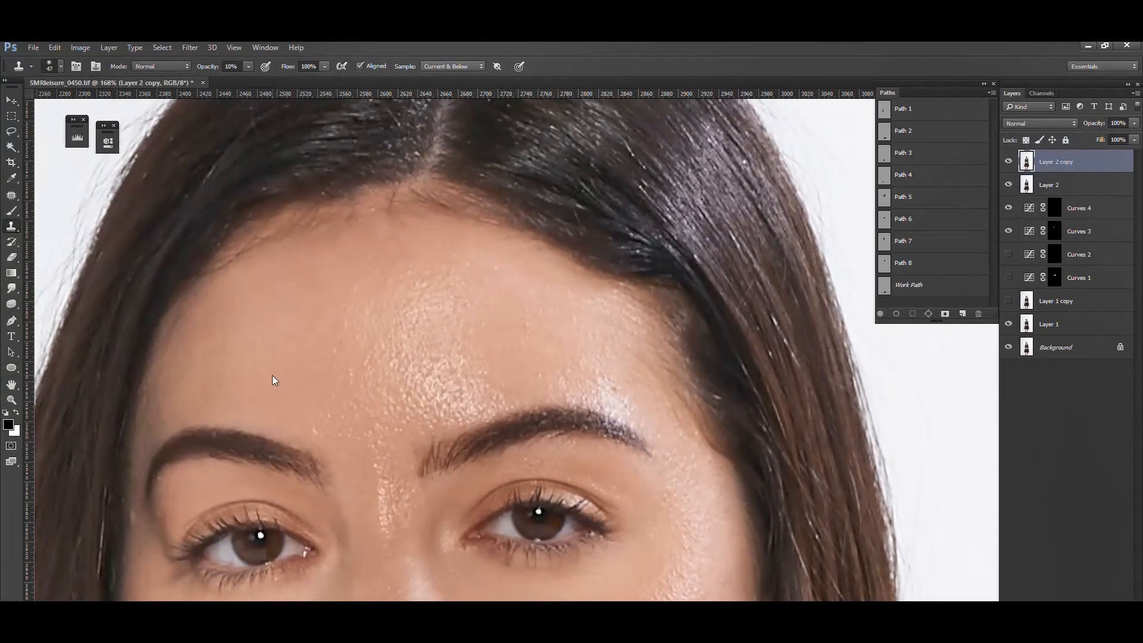
alt+click(313, 397)
key(bracketright)
key(bracketright)
mouse_move(209, 403)
mouse_down()
mouse_move(225, 312)
mouse_move(229, 415)
mouse_up()
drag(454, 421, 541, 121)
drag(323, 350, 445, 388)
alt+click(424, 483)
mouse_move(350, 291)
mouse_down()
mouse_move(355, 198)
mouse_move(379, 133)
mouse_up()
Step: Compare the portrait with and without the Layer 2 copy retouching
mouse_move(754, 362)
mouse_down()
mouse_move(659, 369)
mouse_move(577, 274)
mouse_up()
scroll(658, 369, down, 2)
click(1010, 162)
click(1010, 162)
Step: Clone lighter neck skin over the shadow beneath the model's chin and left jawline, adapting the brush size
drag(642, 425, 623, 265)
scroll(579, 373, up, 2)
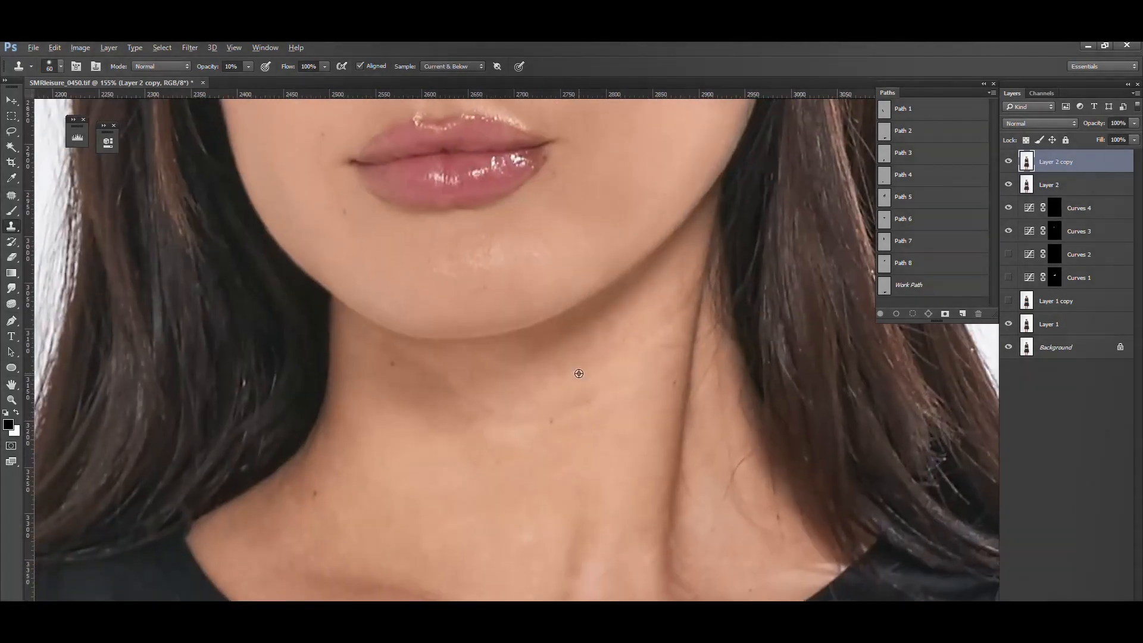
alt+click(579, 373)
drag(538, 369, 569, 345)
key(bracketleft)
key(bracketleft)
key(bracketleft)
alt+click(546, 388)
alt+click(612, 369)
drag(711, 204, 625, 295)
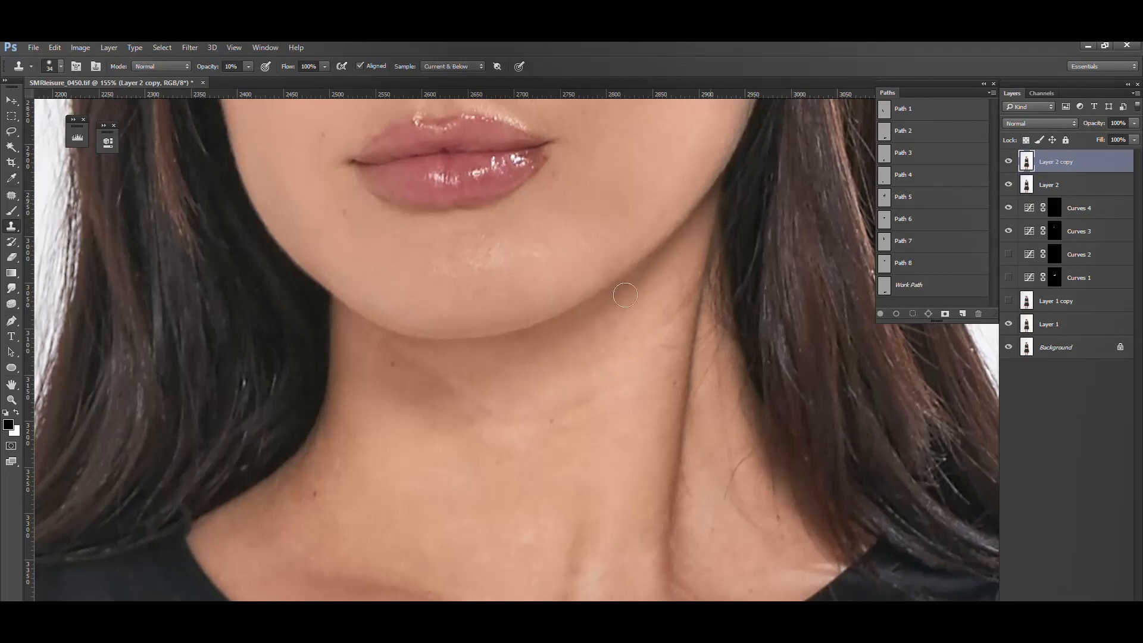
key(bracketright)
key(bracketright)
key(bracketright)
Step: Soften the edges of the neck crease and collarbones just above the neckline with a small Clone Stamp brush
drag(422, 531, 505, 310)
key(bracketleft)
key(bracketleft)
alt+click(758, 288)
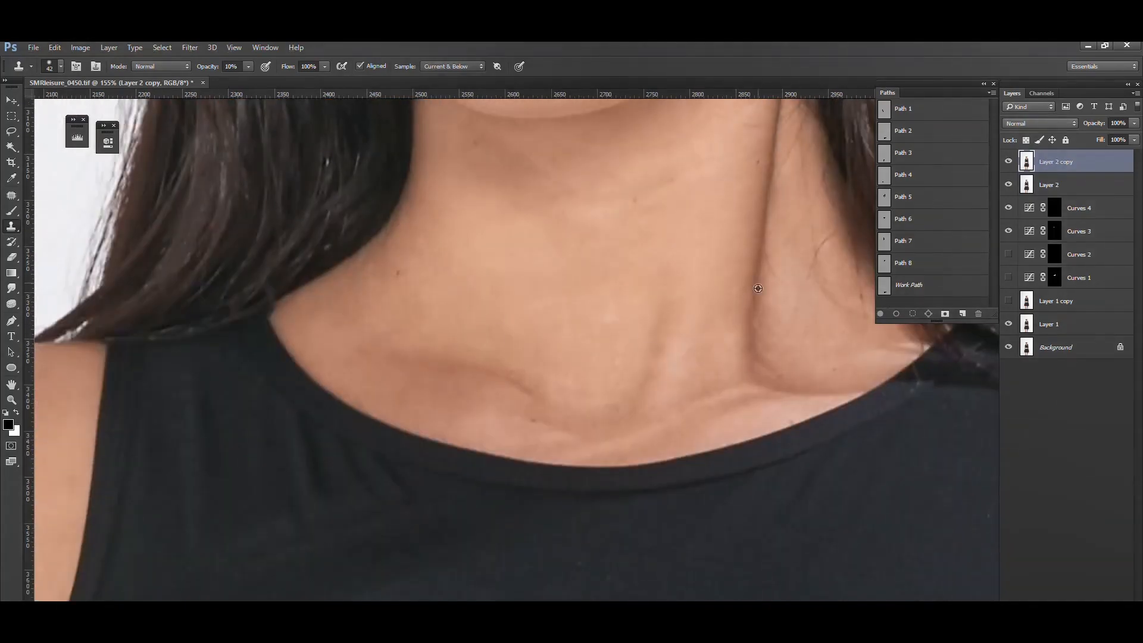
key(bracketleft)
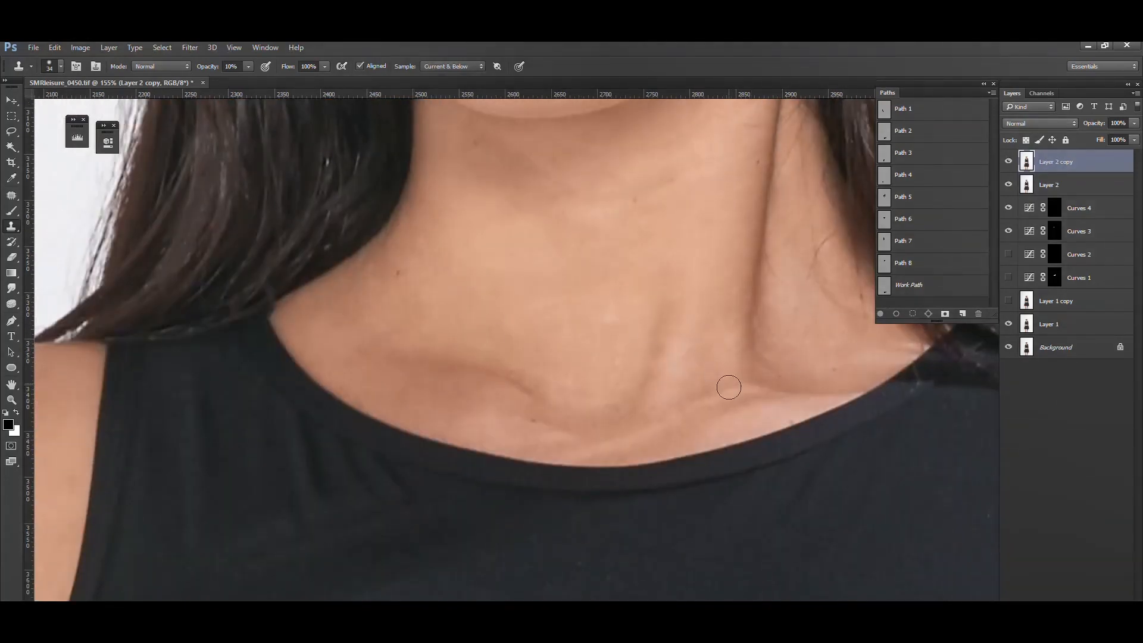
alt+click(652, 423)
drag(769, 400, 681, 409)
alt+click(684, 426)
drag(529, 430, 607, 443)
Step: Smooth the tonal variations in the hollow at the base of the throat with a larger Clone Stamp brush
alt+click(585, 391)
key(bracketright)
key(bracketright)
alt+click(629, 355)
drag(641, 381, 627, 400)
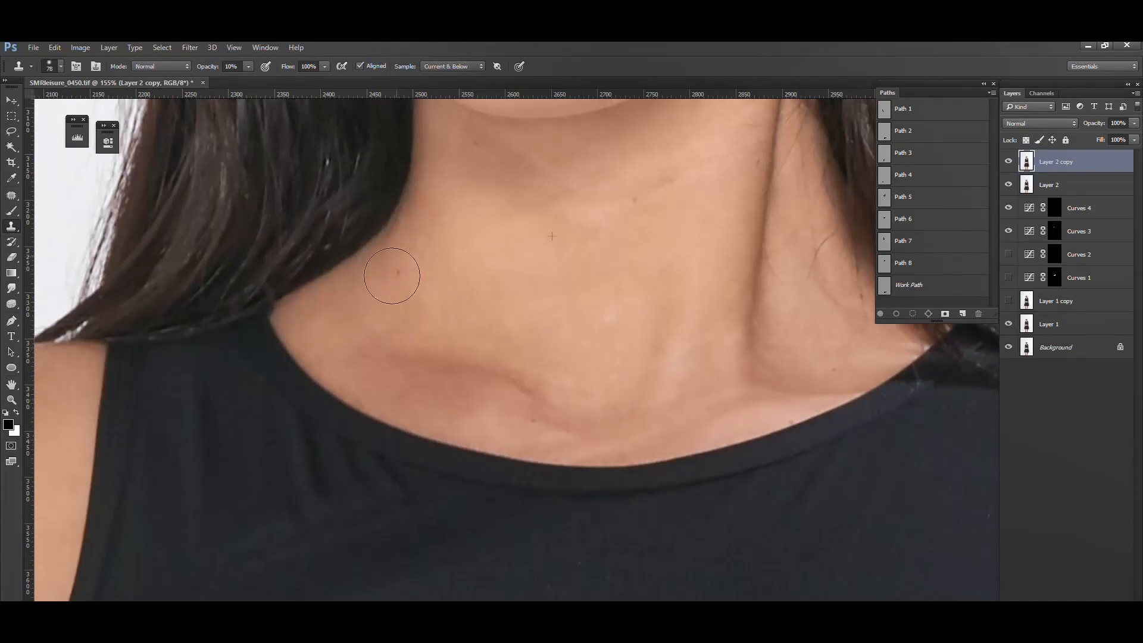
Step: Set the Clone Stamp diameter to 56 px and blend the edge of the model's left cheek near the hair
scroll(544, 327, down, 3)
scroll(528, 186, up, 3)
drag(527, 186, 475, 421)
alt+right_click(474, 421)
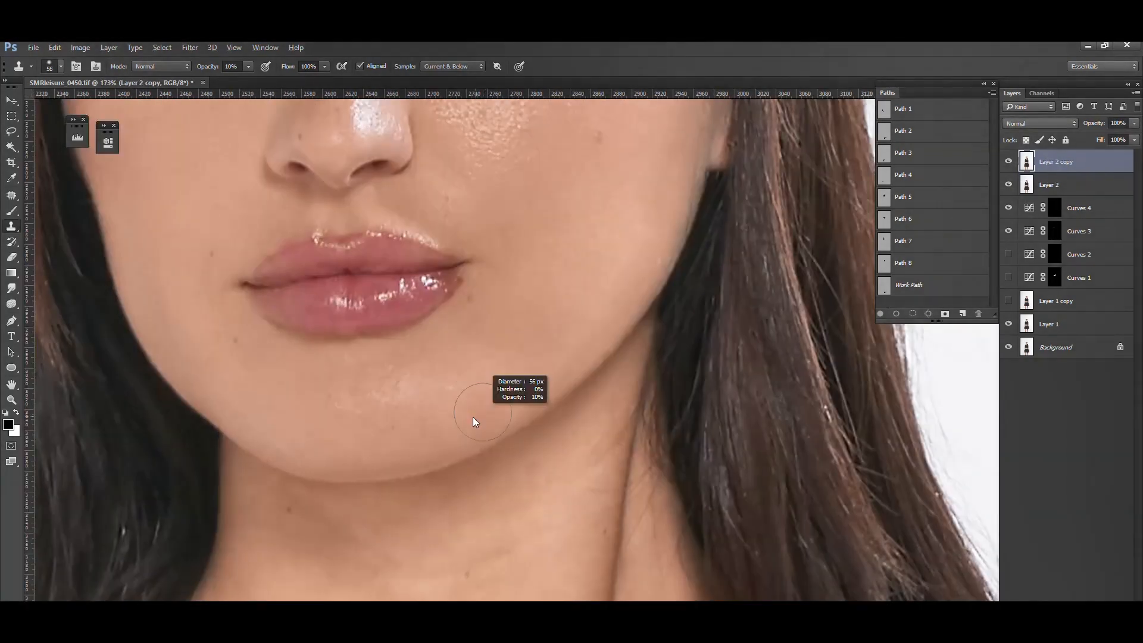
alt+click(607, 238)
drag(700, 179, 683, 205)
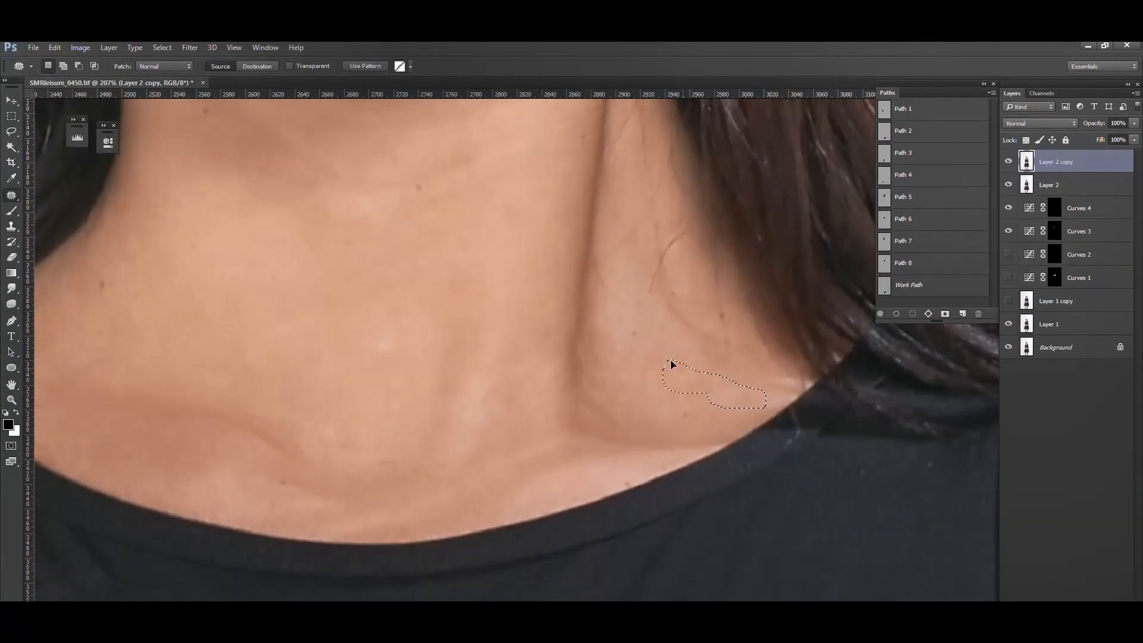
Step: Smooth the crease and tonal edges at the left base of the neck by patching and cloning at 15% opacity
mouse_move(565, 450)
mouse_down()
mouse_move(533, 472)
mouse_move(343, 509)
mouse_move(415, 481)
mouse_up()
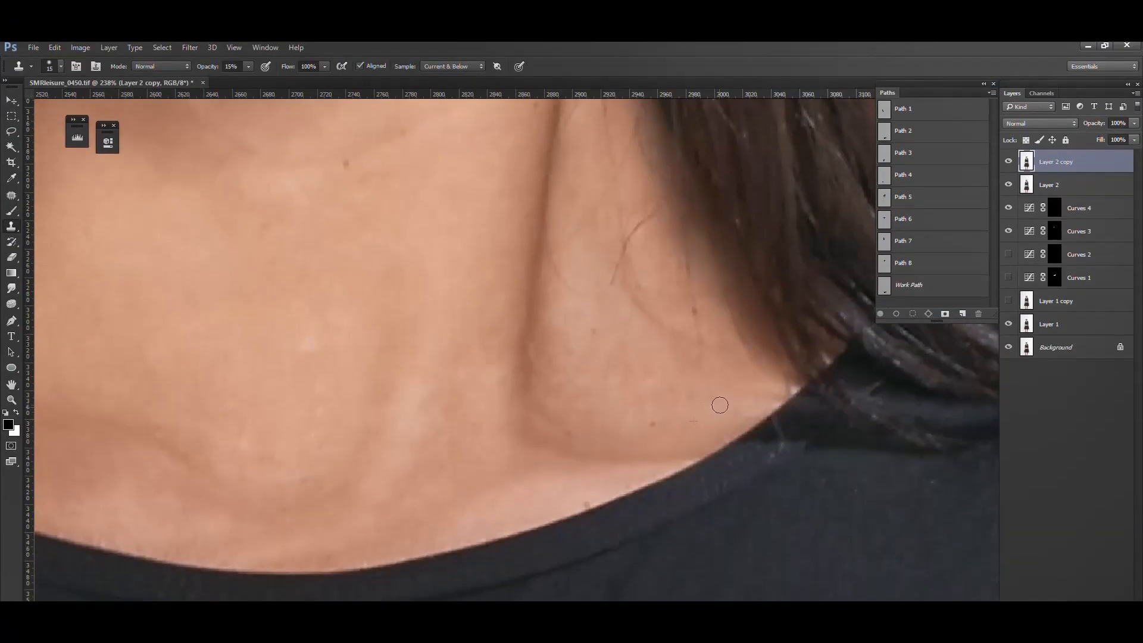
alt+click(590, 350)
drag(613, 452, 670, 448)
alt+click(602, 378)
drag(560, 431, 568, 432)
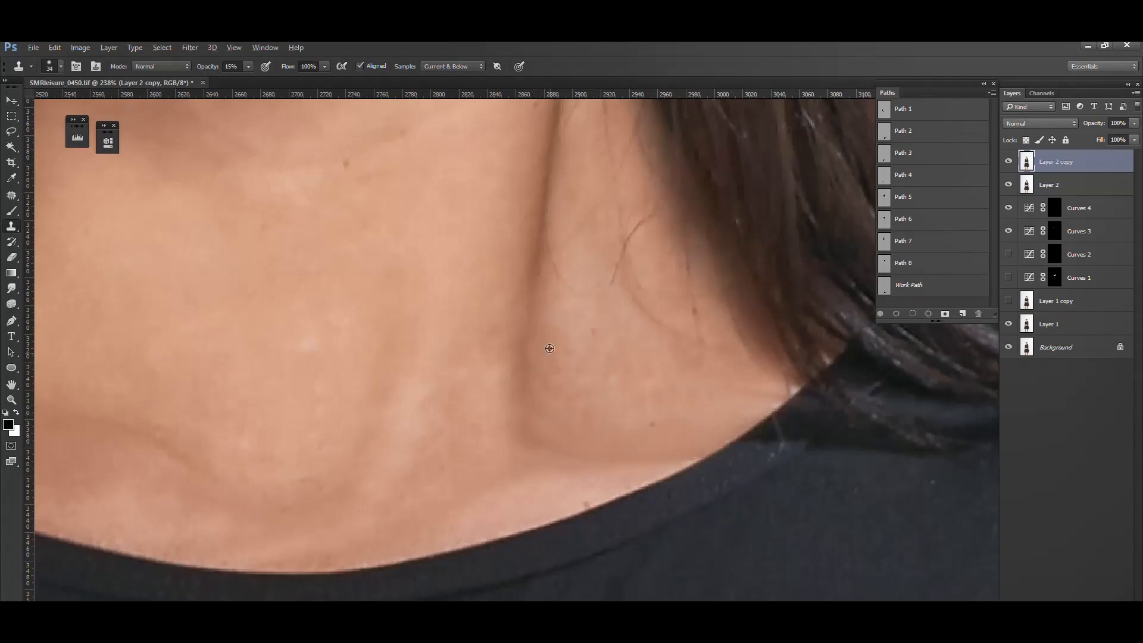
drag(454, 308, 406, 362)
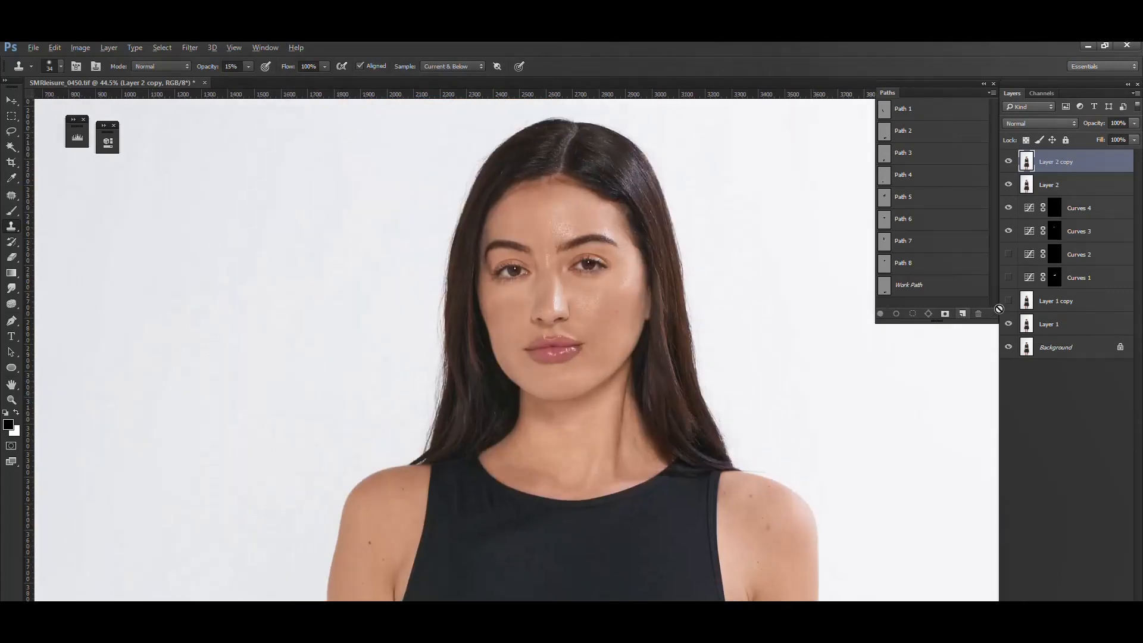
Step: Compare the retouched portrait with the original by isolating and restoring the Background layer
alt+click(1008, 347)
alt+click(1009, 348)
alt+click(1008, 348)
alt+click(1009, 348)
Step: Lasso the shadowed area of the model's right cheek, brighten it slightly with masked Curves and blur the mask 10 pixels
drag(486, 299, 540, 362)
key(l)
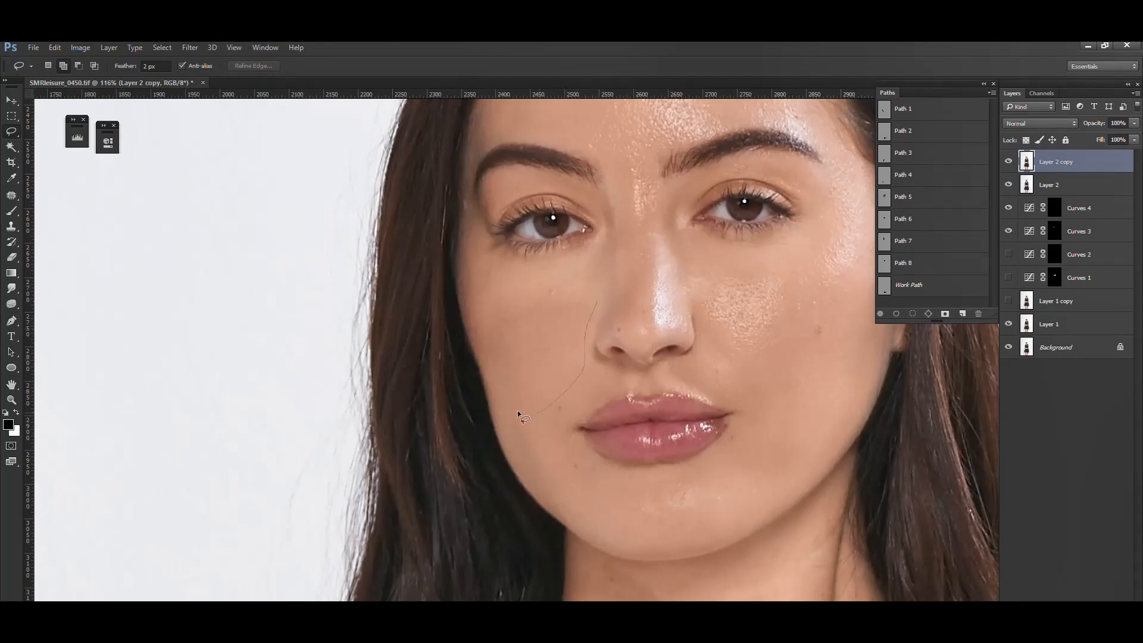
drag(510, 310, 596, 296)
click(1070, 631)
click(1056, 444)
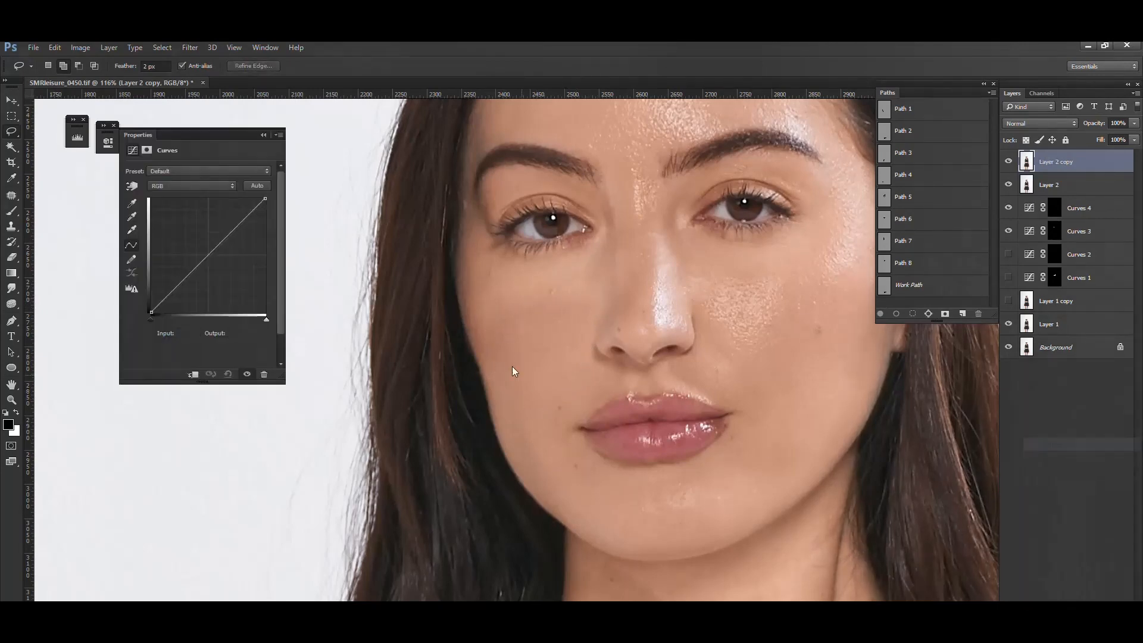
click(204, 257)
click(264, 135)
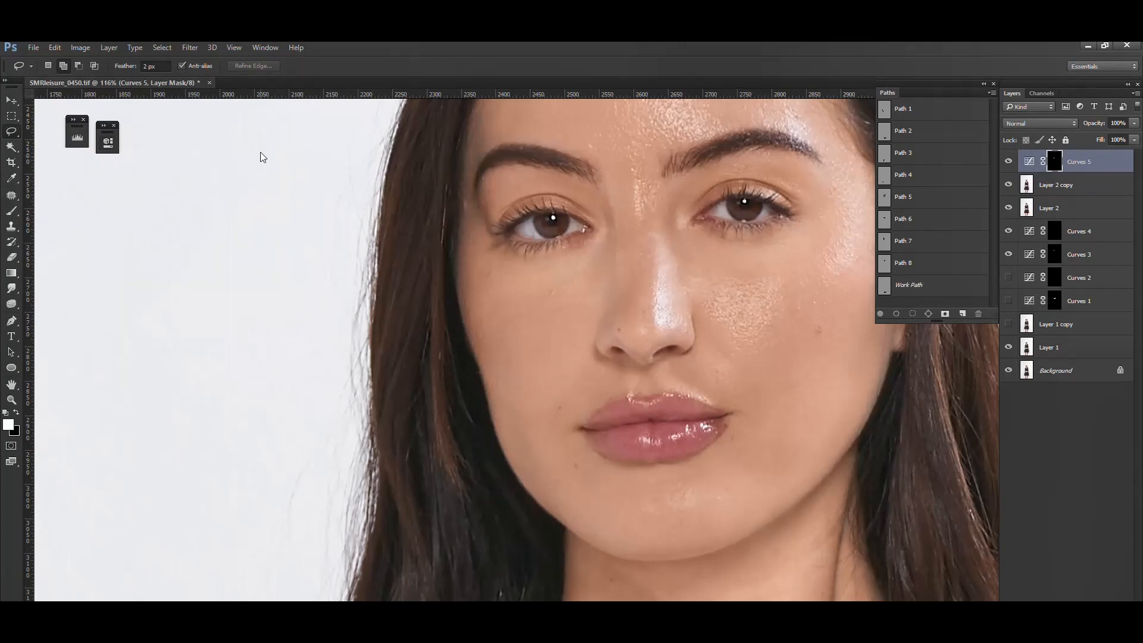
key(ctrl+alt+f)
key(Return)
Step: Check the whole retouch, including the right cheek adjustment, against the original Background layer
scroll(668, 358, down, 6)
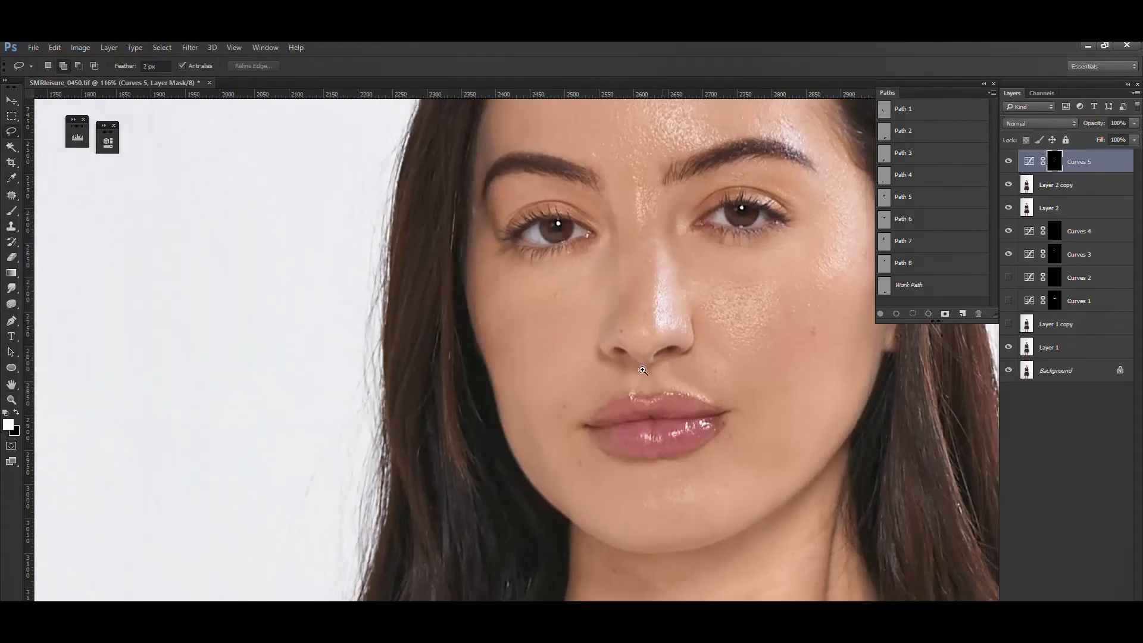
alt+click(1010, 372)
alt+click(1010, 372)
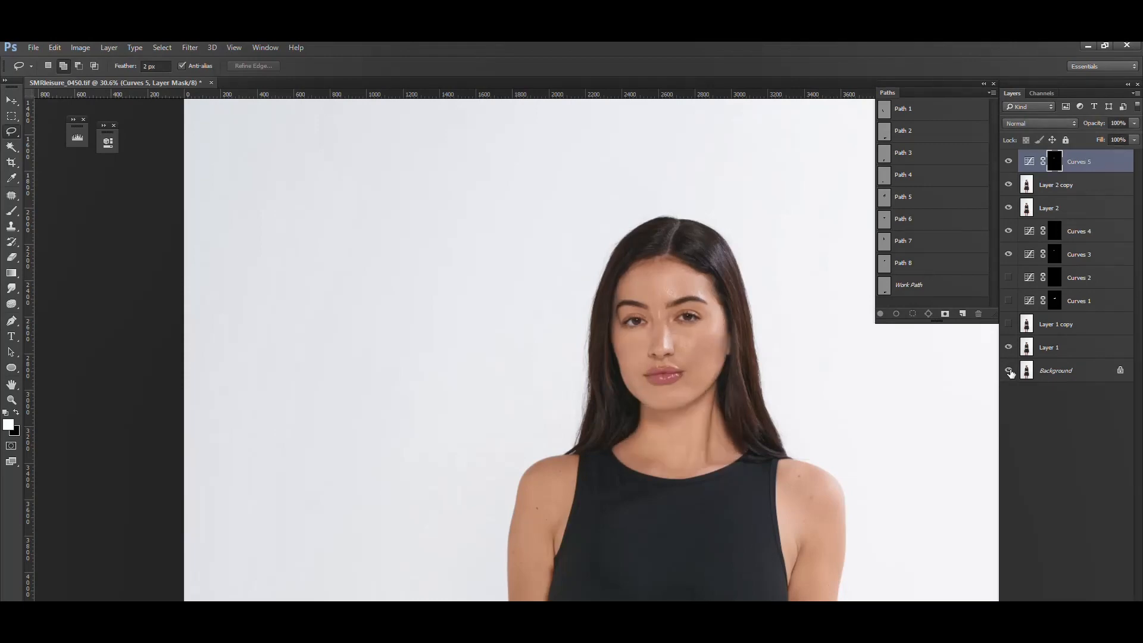
Step: Brighten the skirt's shadow on the model's left thigh from Path 2 with masked Curves, input 111 to output 129, and blur the mask 10 pixels
drag(684, 450, 594, 248)
ctrl+click(649, 374)
drag(649, 374, 596, 488)
ctrl+click(886, 132)
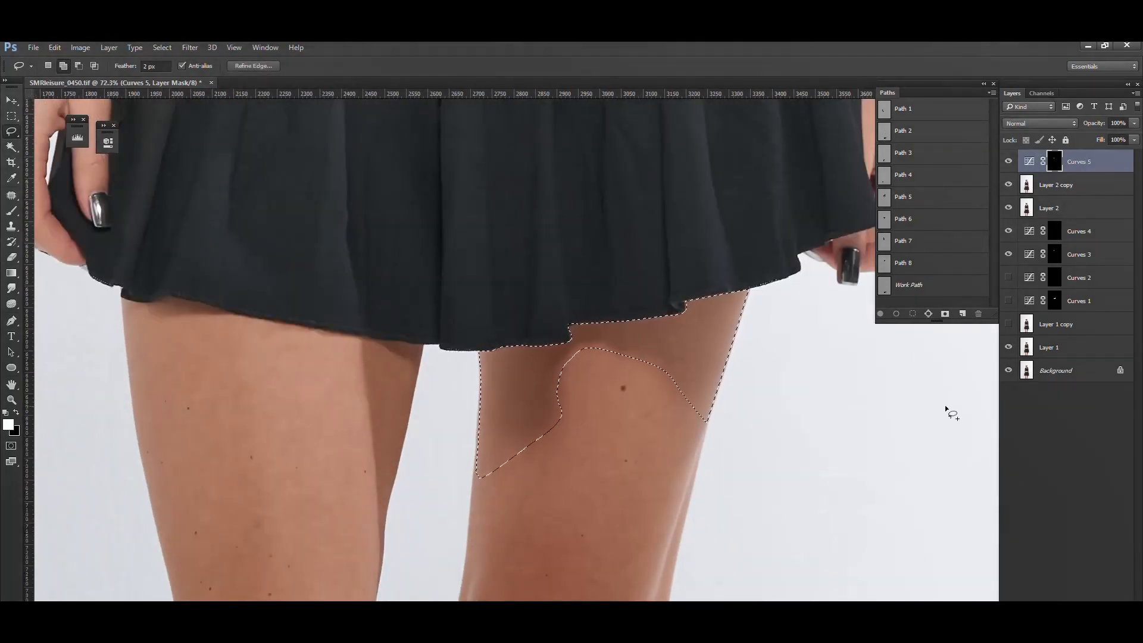
click(1058, 600)
click(1055, 444)
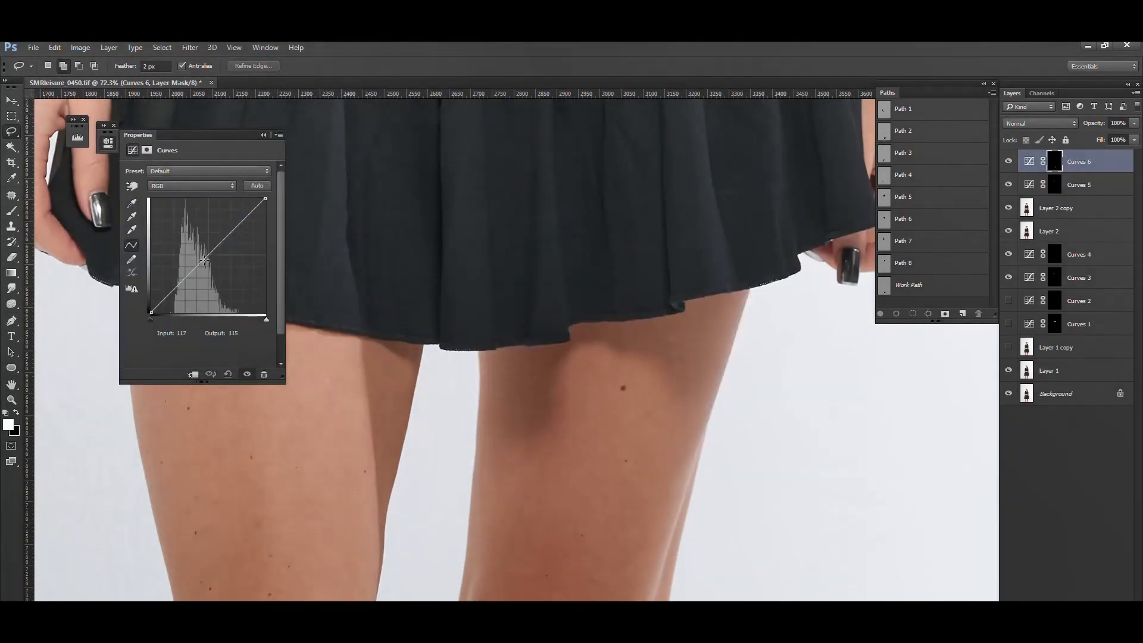
drag(201, 263, 201, 254)
key(ctrl+alt+f)
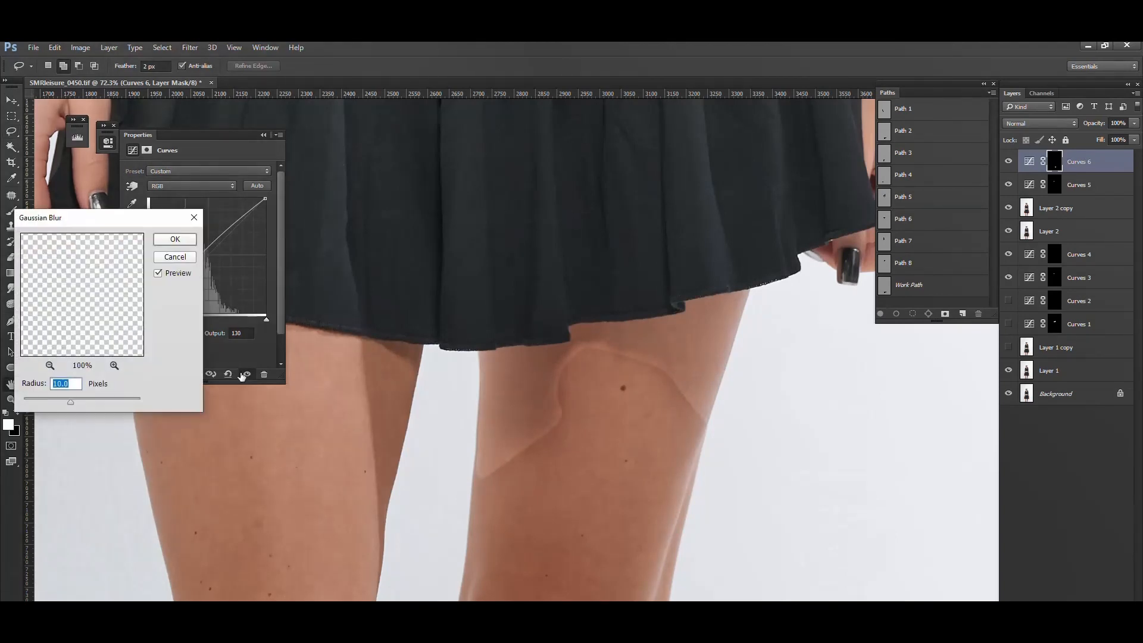
key(Return)
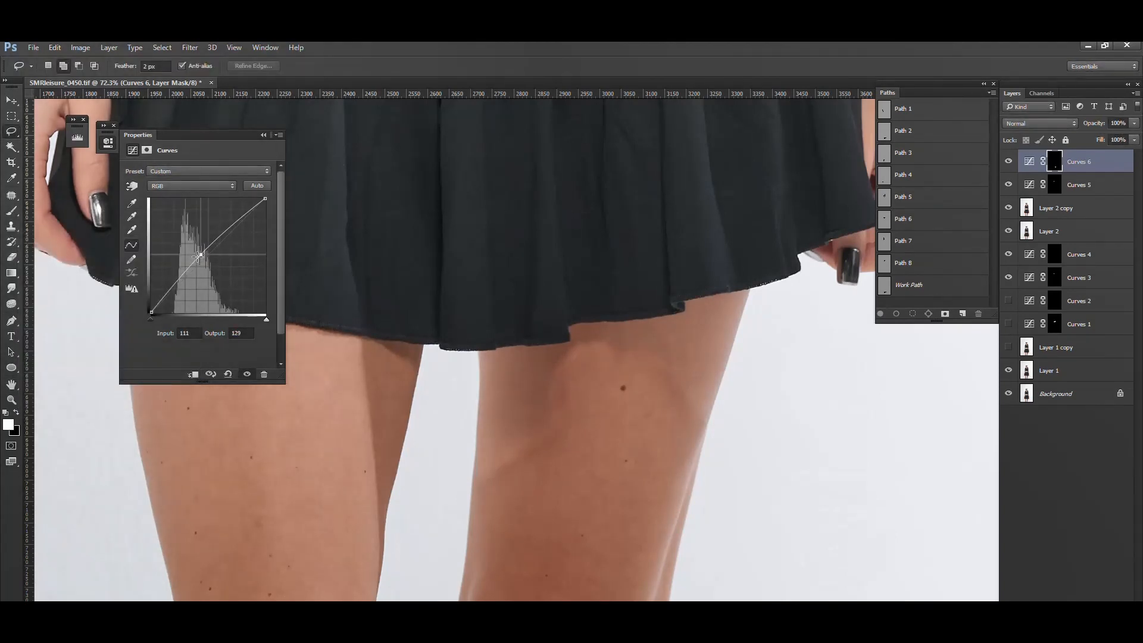
click(264, 135)
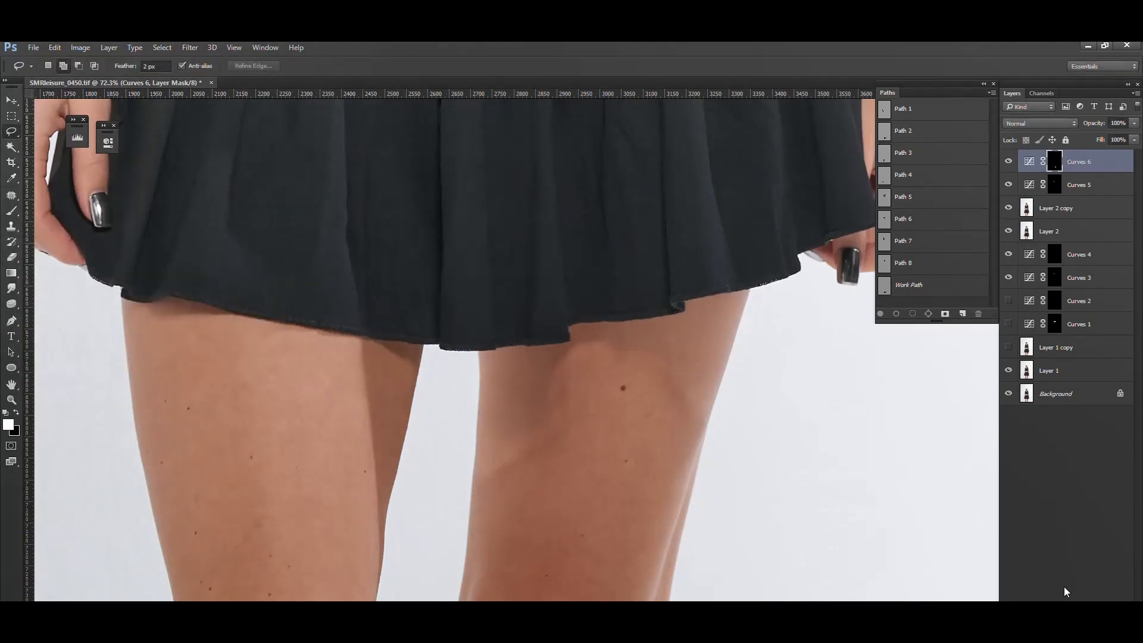
Step: Try brightening the inner shadow on the model's right thigh from Path 4 with a blurred-mask Curves adjustment, and delete that layer
ctrl+click(884, 182)
click(1067, 631)
click(1063, 444)
drag(210, 254, 211, 247)
drag(179, 135, 331, 114)
drag(362, 231, 360, 229)
click(424, 105)
drag(284, 109, 123, 133)
drag(367, 285, 564, 349)
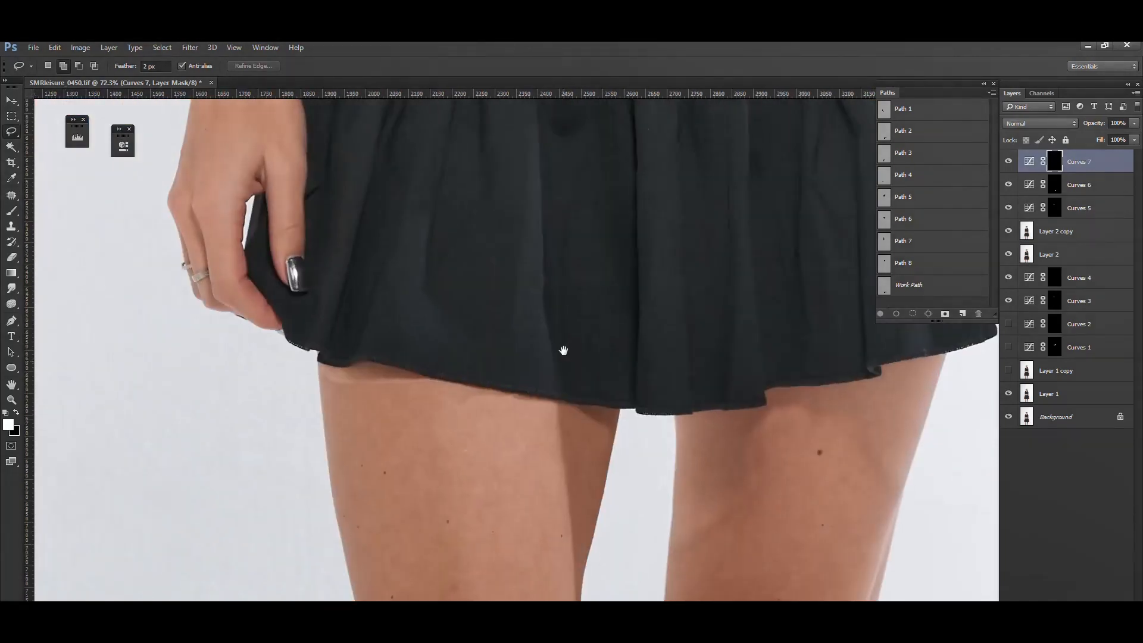
key(ctrl+alt+f)
key(Return)
key(Delete)
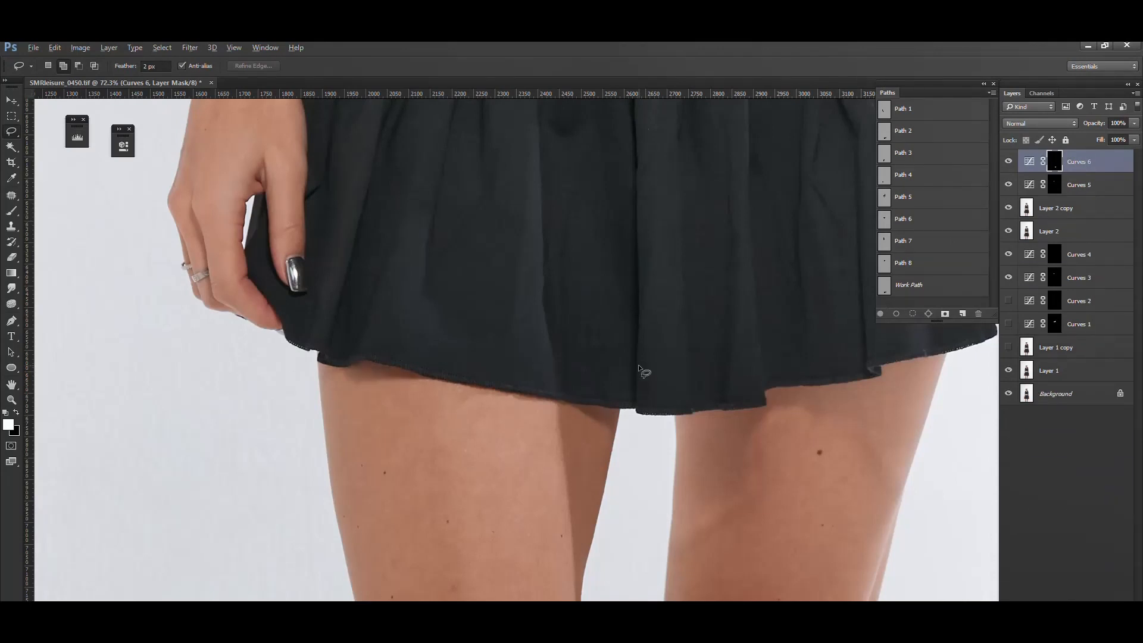
Step: Reselect the inner shadow on the model's right thigh, brighten it with masked Curves to output 144, and blur the mask 10 pixels
drag(732, 439, 650, 290)
key(ctrl+shift+d)
click(1070, 631)
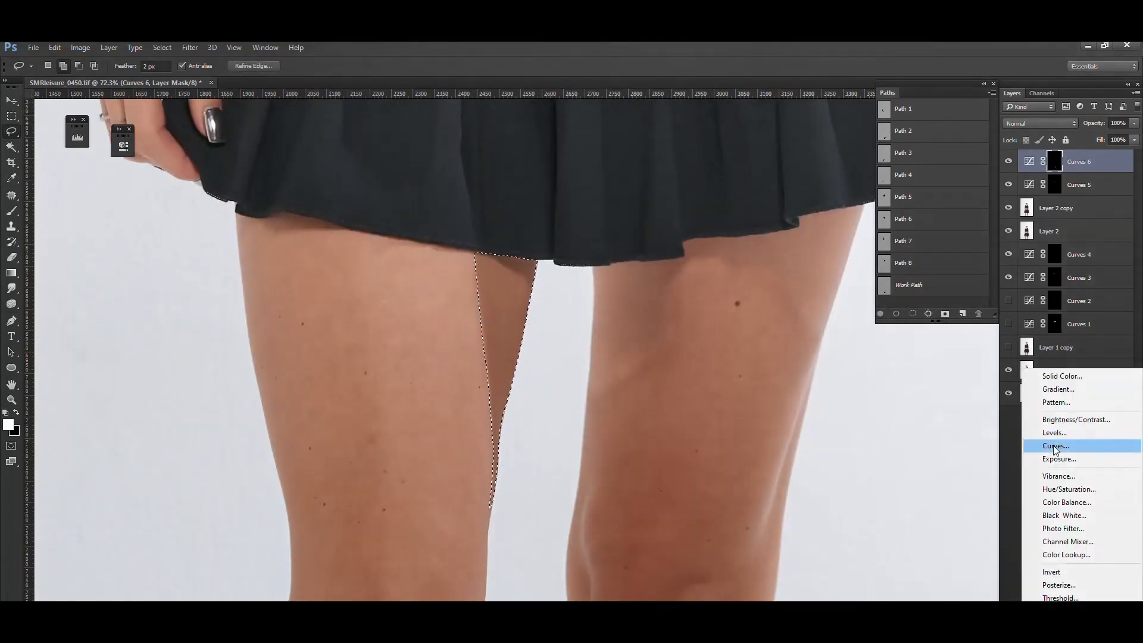
click(1053, 448)
drag(221, 263, 220, 251)
key(ctrl+alt+f)
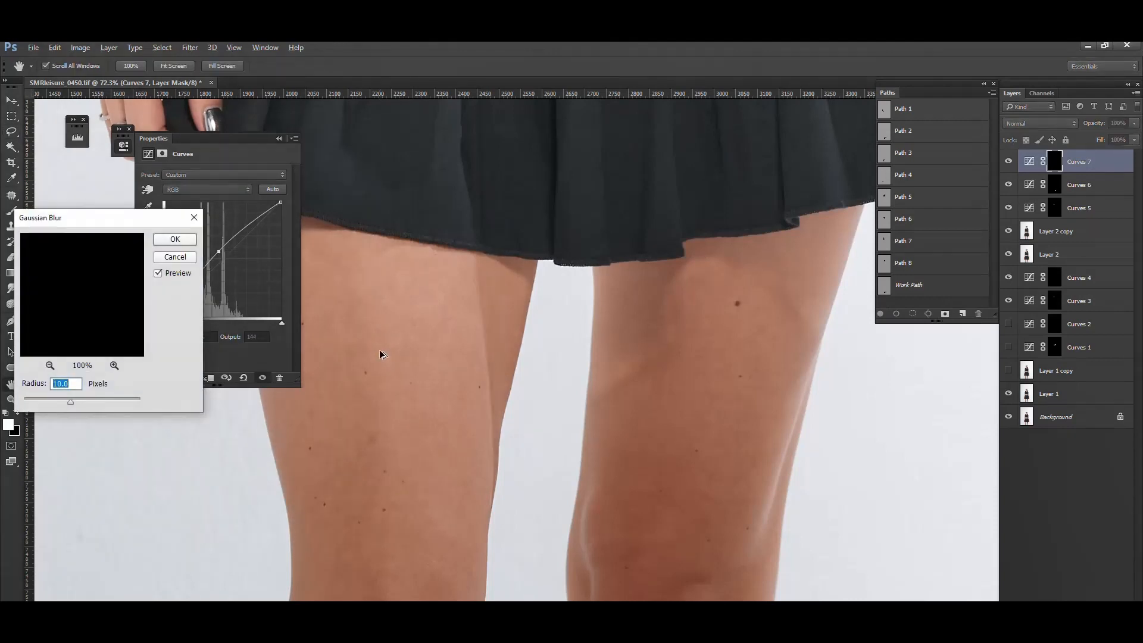
key(Return)
Step: Reload the inner right thigh selection, brighten it slightly with a second masked Curves layer, and blur that mask 10 pixels
key(ctrl+shift+d)
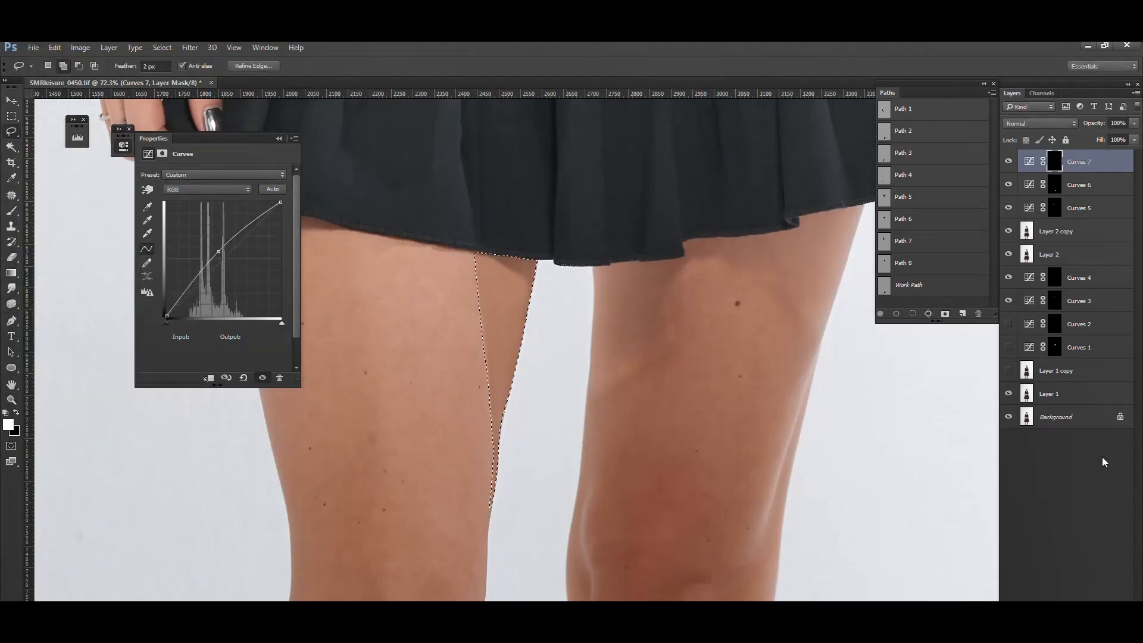
click(1070, 631)
click(1054, 445)
drag(222, 259, 220, 258)
key(ctrl+alt+f)
key(Return)
click(278, 139)
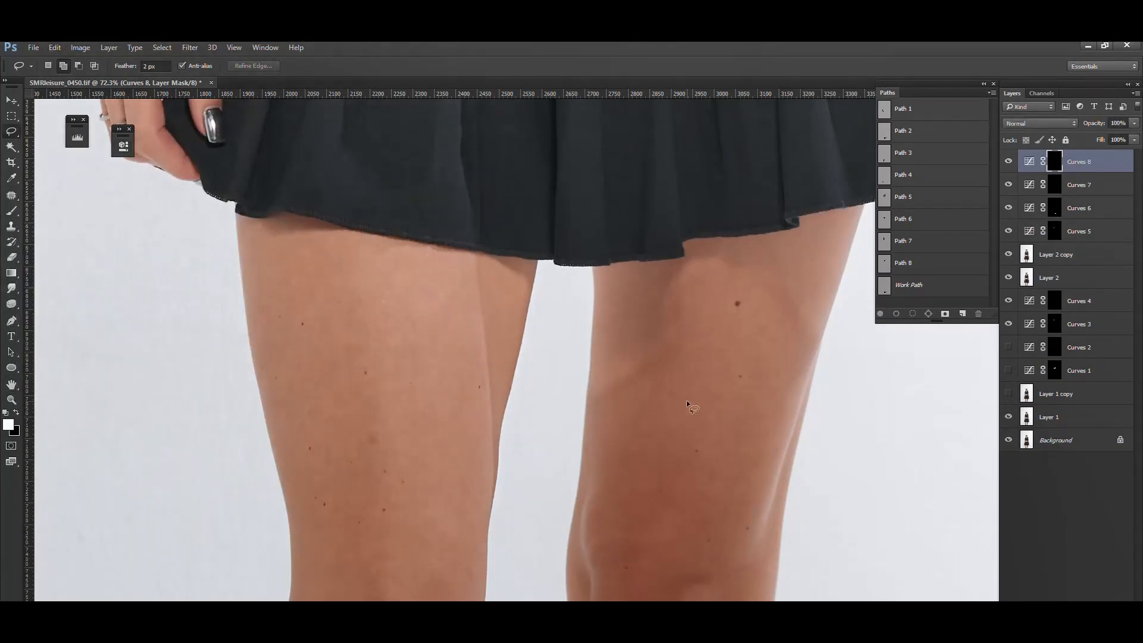
Step: Brighten the same inner right thigh area very slightly with a third masked Curves layer and blur its mask 10 pixels
drag(651, 448, 761, 529)
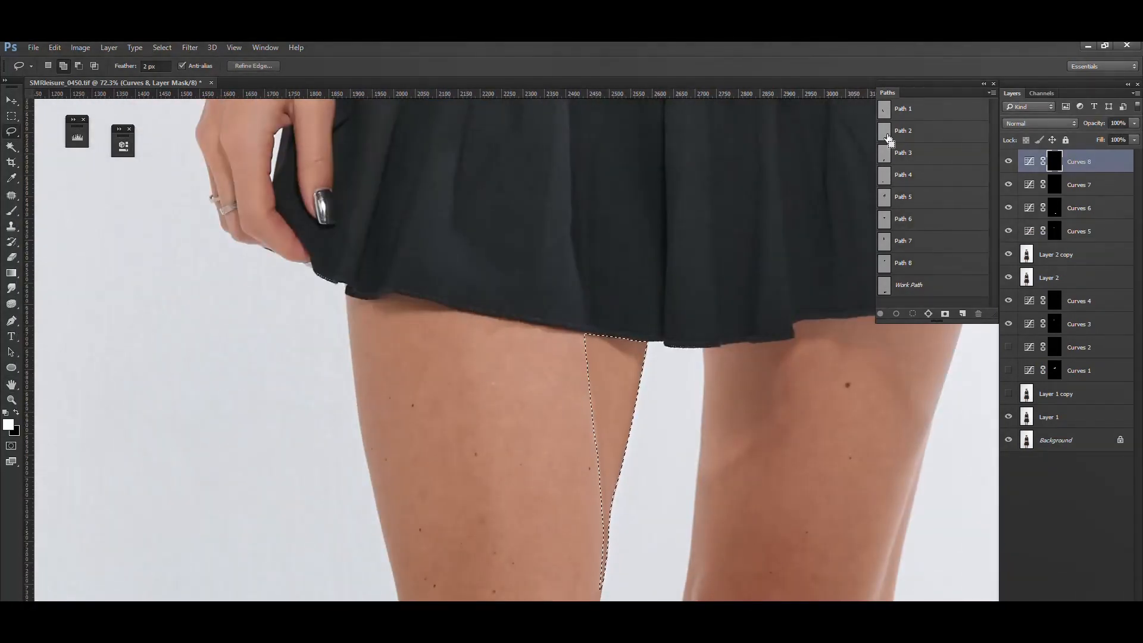
click(1069, 631)
click(1053, 442)
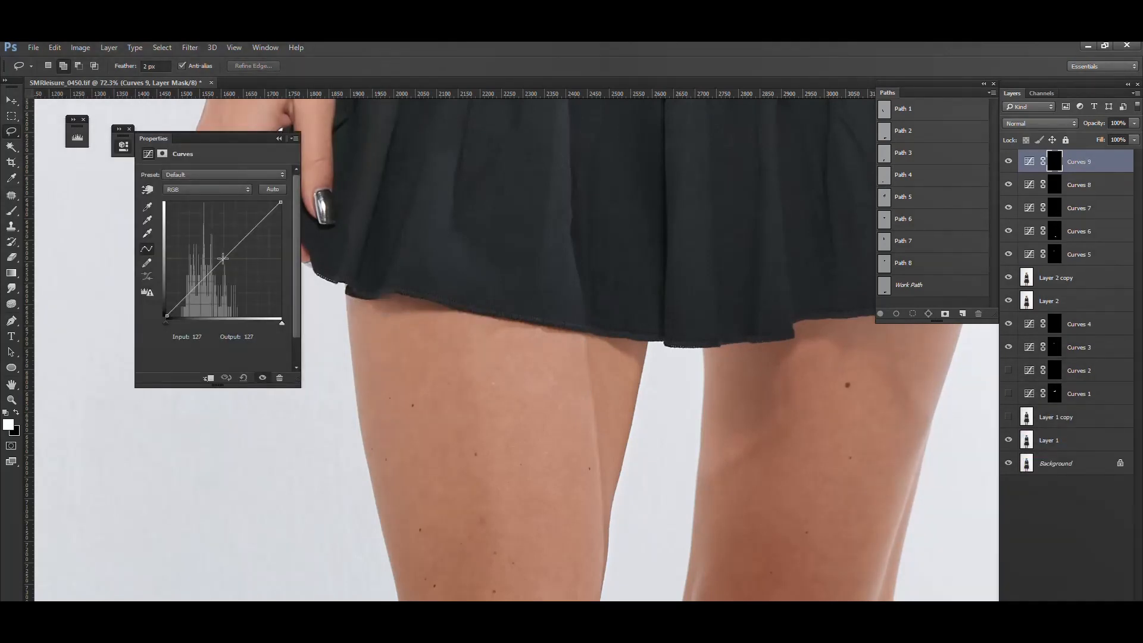
drag(223, 259, 221, 258)
click(279, 138)
key(ctrl+alt+f)
key(Return)
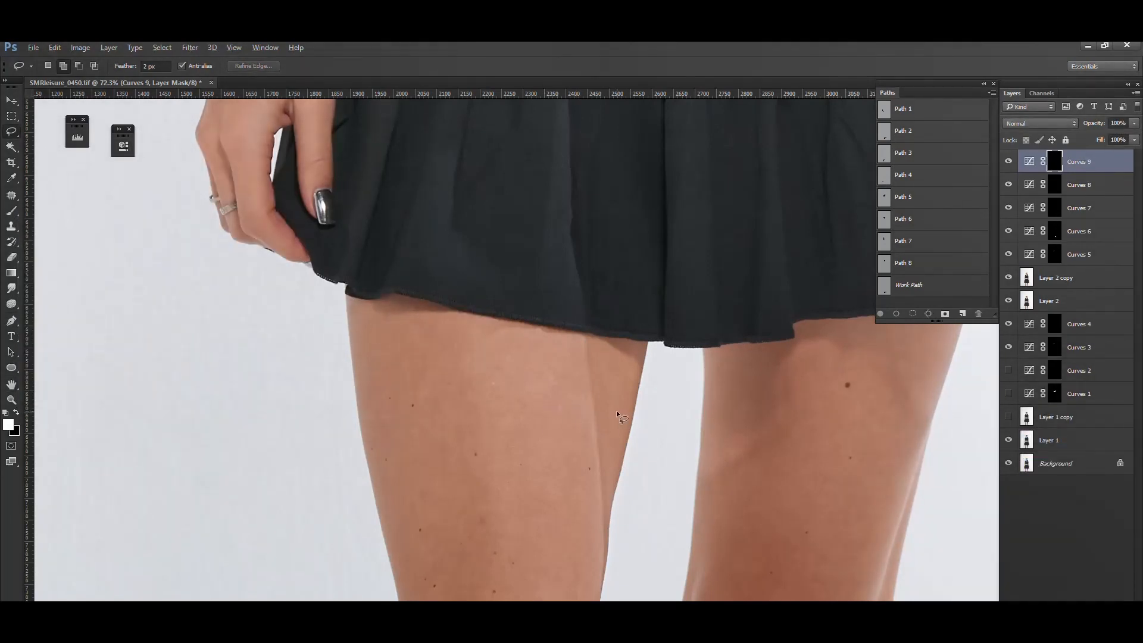
Step: Stamp all visible layers into a new layer and duplicate it
key(ctrl+shift+alt+e)
key(x)
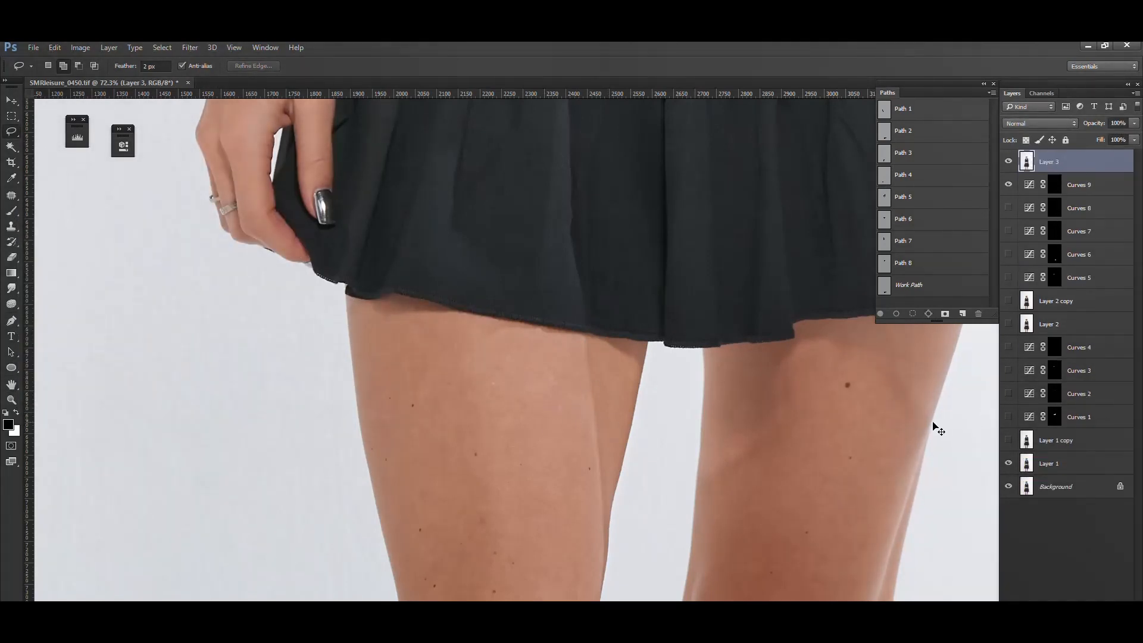
key(ctrl+j)
Step: Patch the tonal edge running down the inner right thigh from the skirt hem with clean neighbouring skin
scroll(602, 416, up, 5)
key(j)
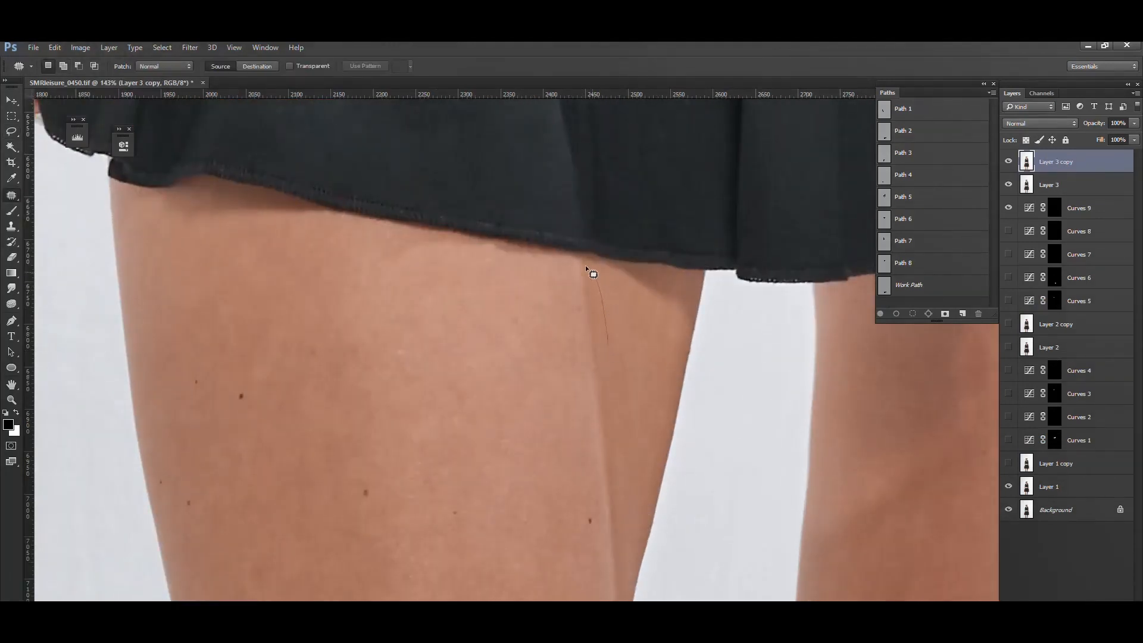
drag(586, 267, 580, 268)
drag(580, 429, 621, 386)
drag(601, 438, 520, 426)
drag(644, 526, 631, 351)
drag(612, 348, 612, 308)
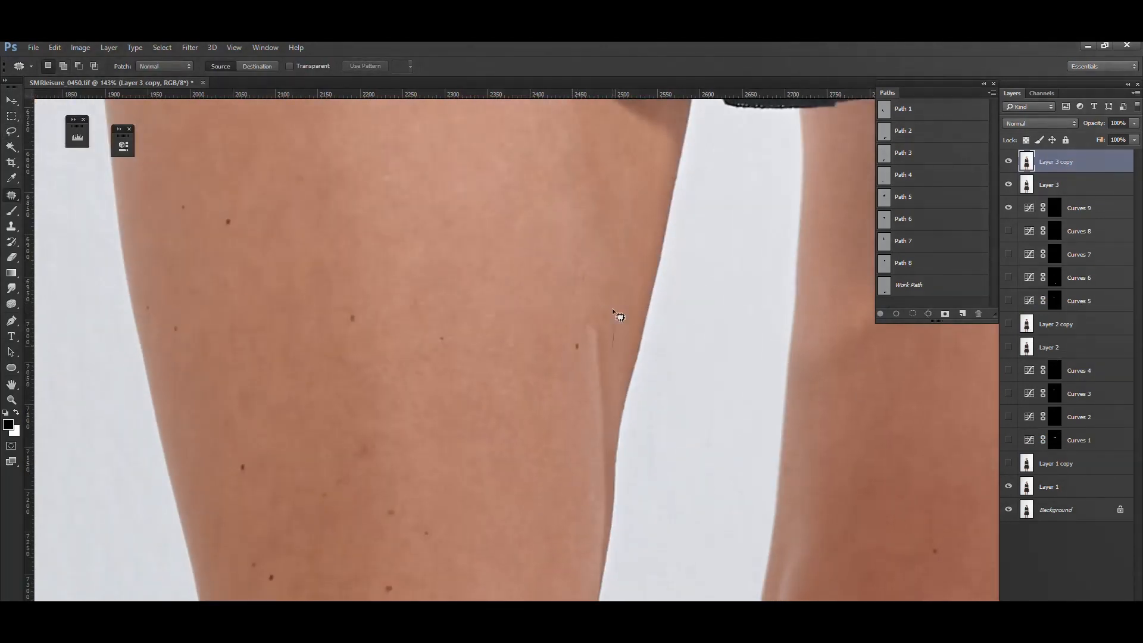
drag(603, 458, 612, 350)
drag(598, 441, 604, 470)
drag(572, 538, 577, 511)
drag(595, 494, 555, 469)
key(ctrl+d)
Step: Patch the leftover tonal edge on the upper inner right thigh, just below the skirt hem
drag(536, 240, 584, 451)
drag(630, 302, 607, 309)
drag(625, 390, 575, 390)
key(ctrl+d)
mouse_move(676, 341)
mouse_down()
mouse_move(649, 319)
mouse_move(679, 342)
mouse_up()
key(ctrl+d)
mouse_move(682, 330)
mouse_down()
mouse_move(684, 365)
mouse_move(727, 343)
mouse_move(682, 342)
mouse_up()
drag(697, 339, 667, 385)
key(ctrl+d)
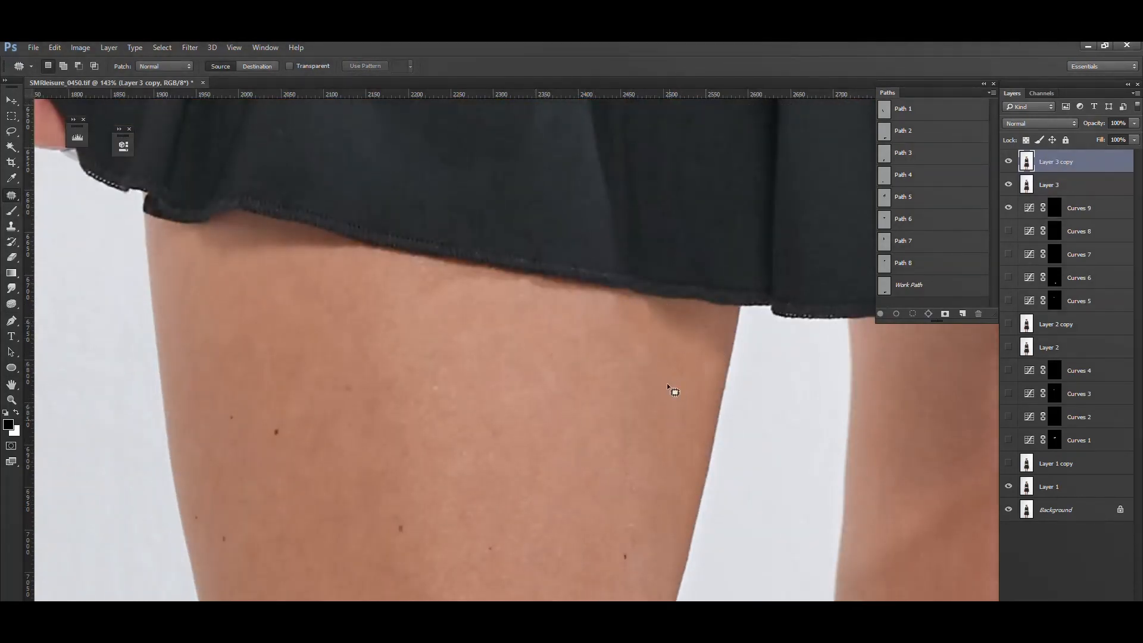
Step: Patch the uneven shadow spots along the skirt hem across the top of the right thigh
drag(677, 331, 618, 362)
key(ctrl+d)
drag(613, 316, 651, 322)
key(ctrl+d)
mouse_move(337, 305)
space+mouse_down()
mouse_move(478, 357)
mouse_move(345, 283)
space+mouse_up()
drag(393, 307, 441, 398)
key(ctrl+d)
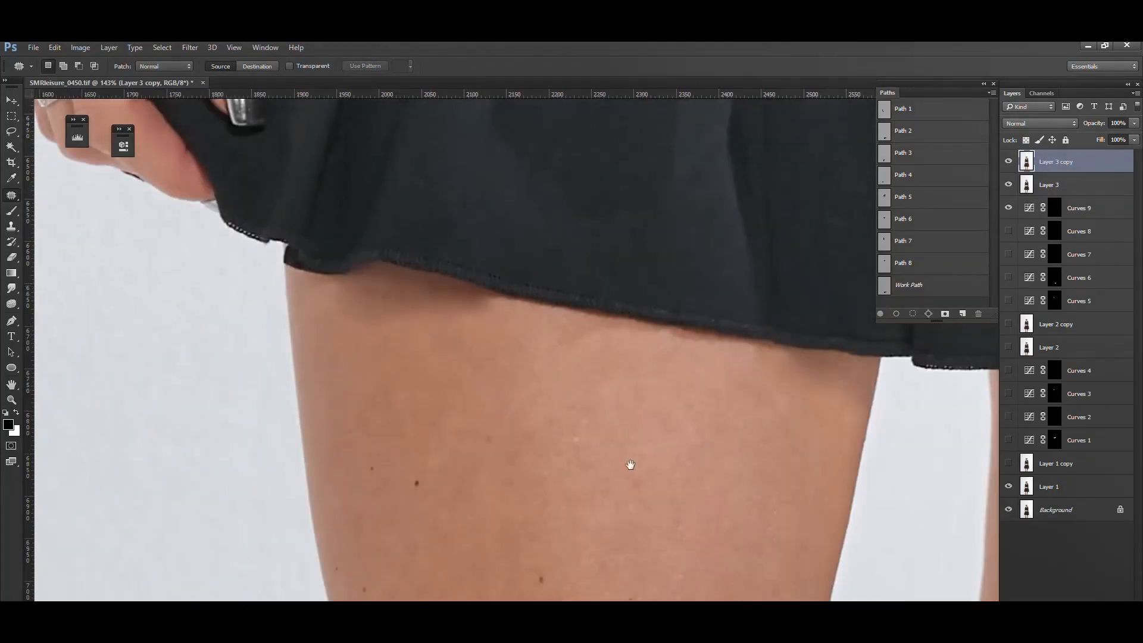
Step: Patch the diagonal lower edge of the skirt's shadow on the inner left thigh
drag(631, 464, 66, 357)
drag(621, 297, 610, 338)
drag(586, 321, 571, 357)
key(ctrl+d)
drag(513, 420, 610, 416)
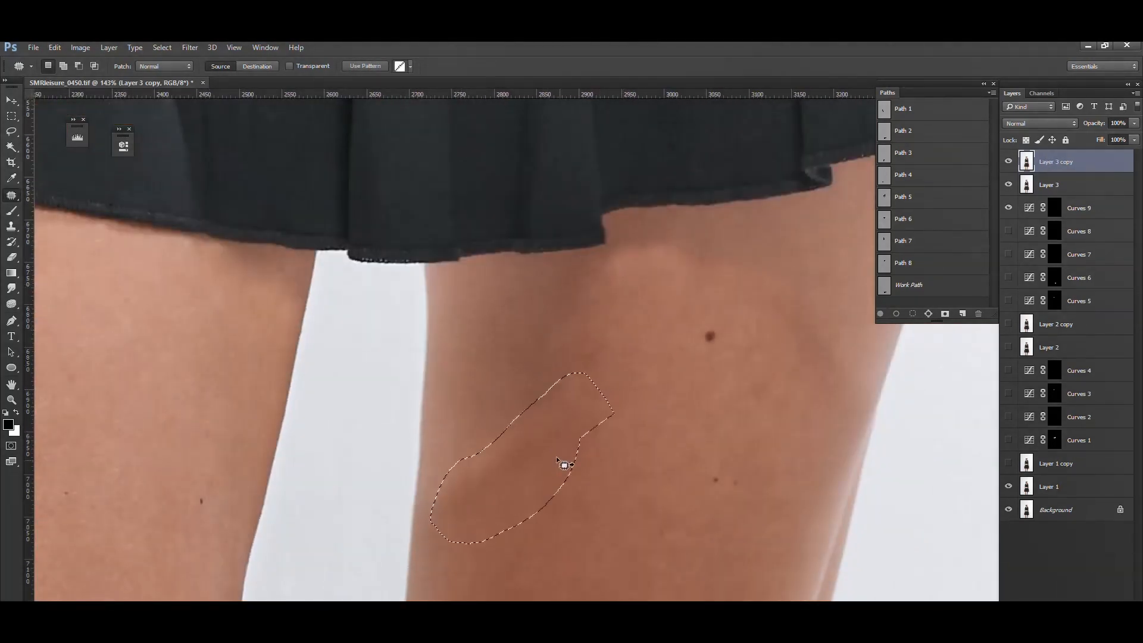
drag(556, 456, 541, 474)
key(ctrl+d)
mouse_move(587, 352)
mouse_down()
mouse_move(600, 316)
mouse_move(580, 378)
mouse_up()
key(ctrl+d)
drag(501, 421, 515, 413)
key(ctrl+d)
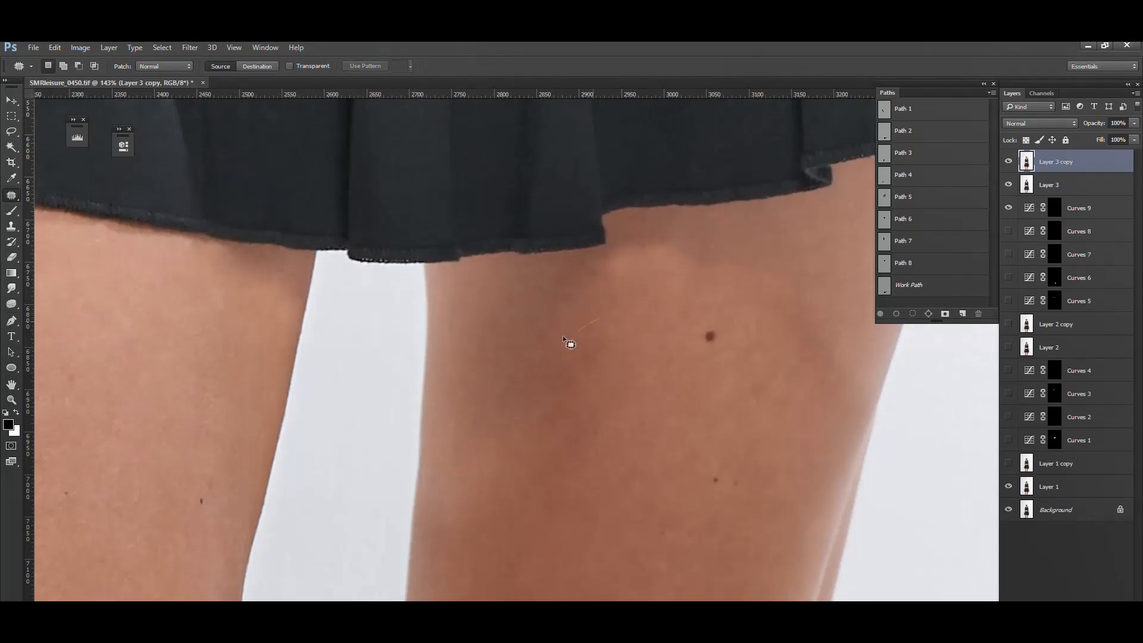
Step: Patch the curved shadow edge below the skirt hem across the upper left thigh, above the large mole
drag(564, 338, 587, 334)
drag(571, 313, 623, 360)
key(ctrl+d)
mouse_move(653, 280)
mouse_down()
mouse_move(601, 250)
mouse_move(675, 256)
mouse_up()
drag(644, 261, 641, 324)
key(ctrl+d)
drag(701, 297, 737, 274)
mouse_move(706, 256)
mouse_down()
mouse_move(703, 294)
mouse_move(792, 300)
mouse_move(706, 411)
mouse_up()
key(ctrl+d)
key(ctrl+d)
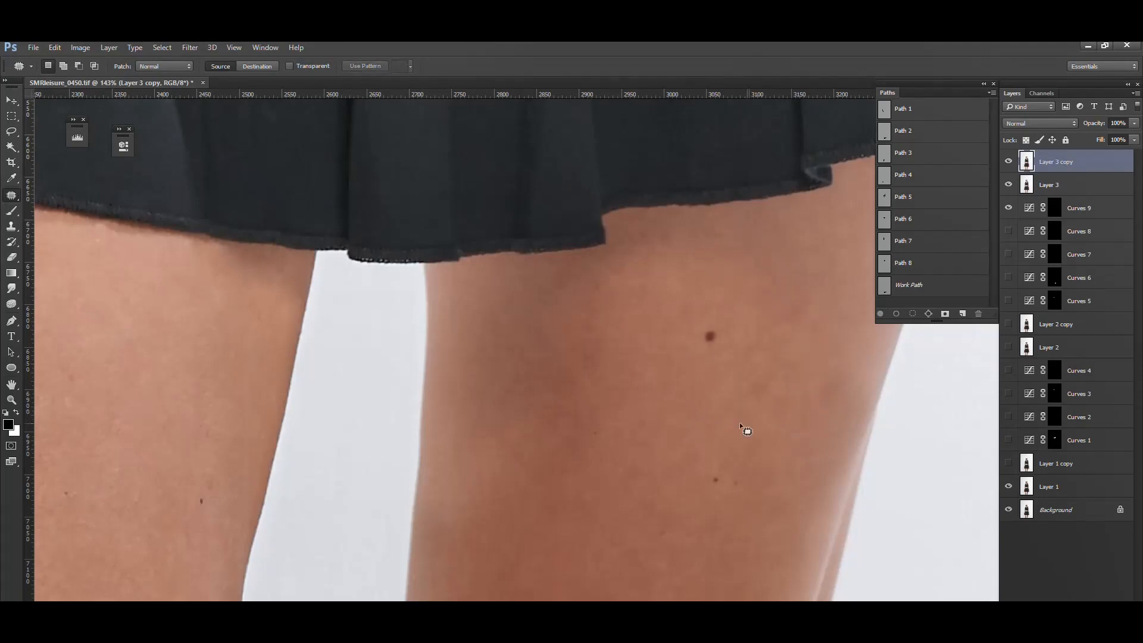
Step: Patch the remaining dark transitions at the inner top of the left thigh
drag(491, 339, 595, 333)
drag(545, 315, 569, 340)
key(ctrl+d)
drag(561, 260, 576, 292)
drag(581, 280, 635, 385)
key(ctrl+d)
drag(547, 595, 568, 421)
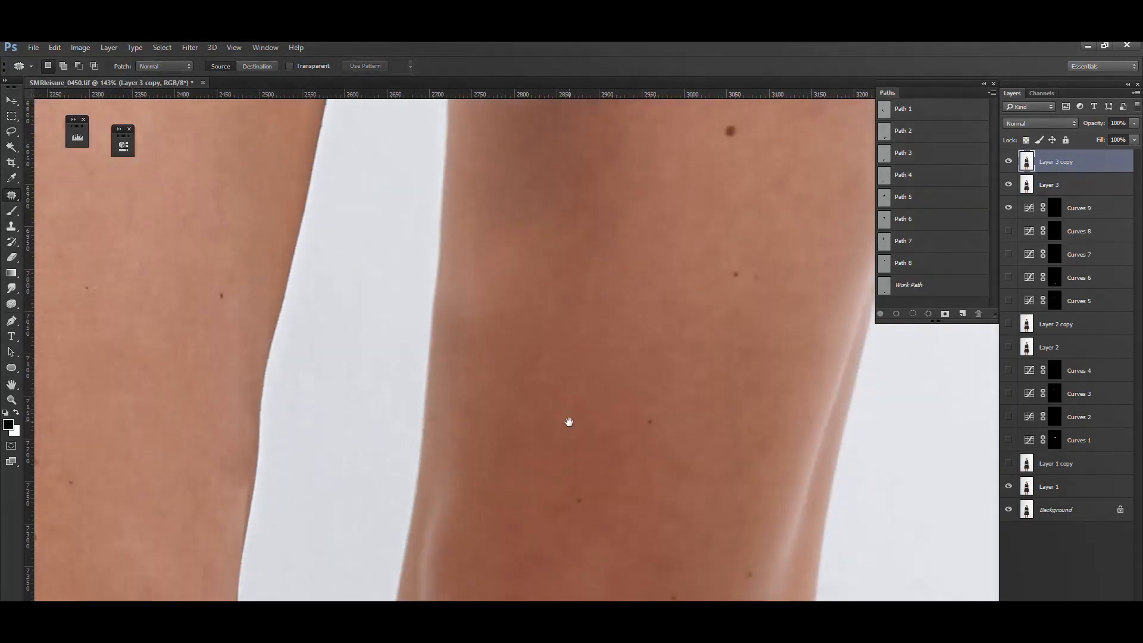
Step: Duplicate the patched layer and soften the hem shadow on the upper inner right thigh with the Clone Stamp at 15% opacity
key(s)
key(ctrl+j)
drag(352, 250, 653, 488)
drag(347, 337, 464, 371)
drag(548, 340, 559, 340)
alt+click(650, 376)
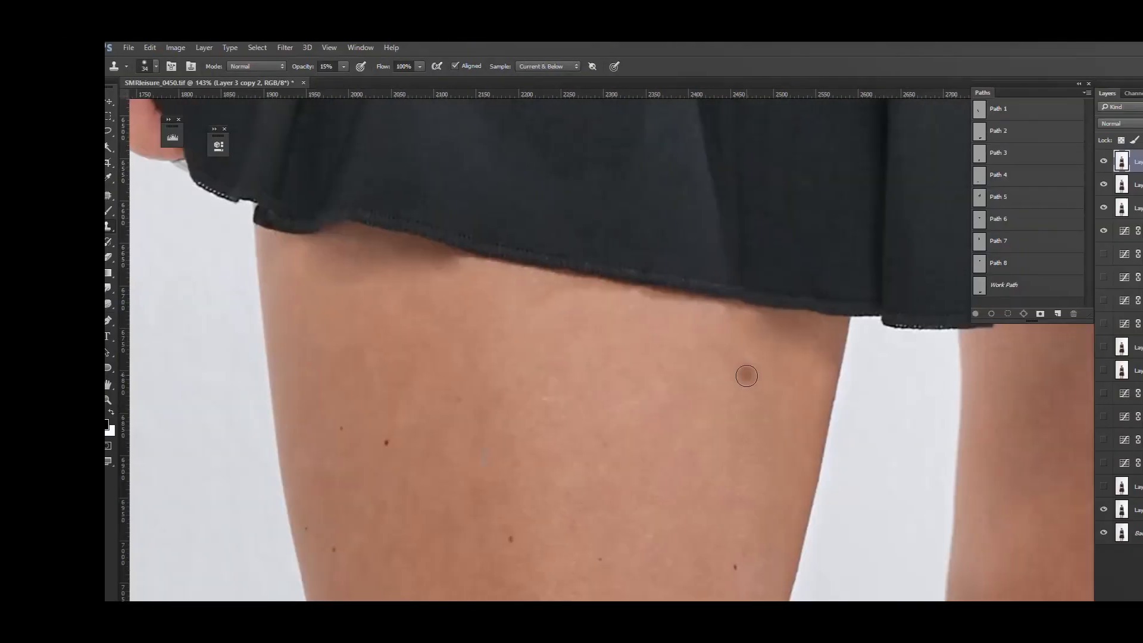
drag(670, 334, 675, 337)
alt+click(668, 387)
drag(537, 407, 672, 433)
Step: Clone lighter skin over the hem shadow at the outer top of the right thigh
alt+click(376, 349)
drag(361, 288, 350, 280)
drag(418, 353, 438, 354)
drag(494, 309, 475, 309)
drag(475, 291, 450, 284)
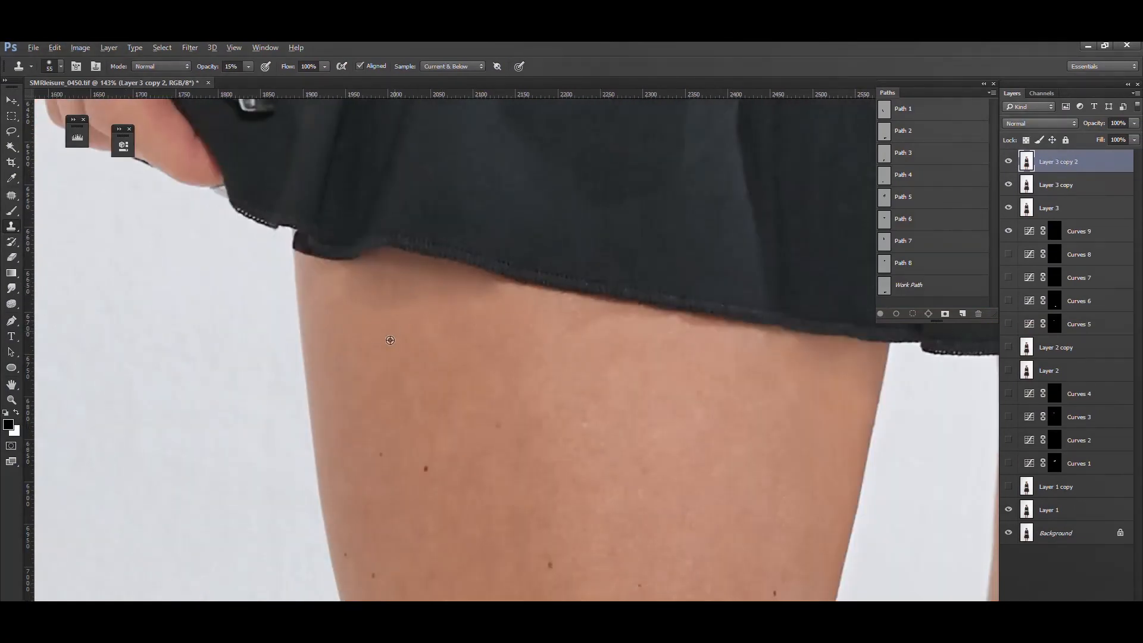
key(5)
alt+click(469, 362)
mouse_move(468, 317)
mouse_down()
mouse_move(513, 318)
mouse_move(487, 350)
mouse_move(489, 319)
mouse_up()
Step: Set the Clone Stamp to 10% opacity and soften the shadow transitions on the upper left thigh with a smaller brush
key(1)
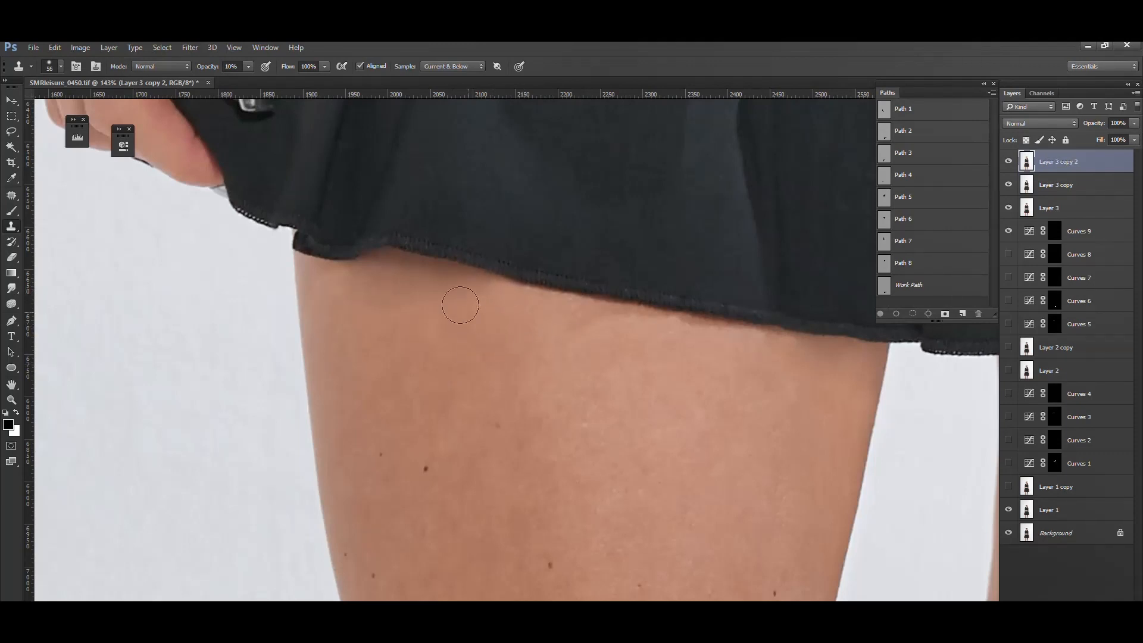
drag(783, 410, 364, 283)
drag(180, 250, 223, 252)
mouse_move(670, 340)
mouse_down()
mouse_move(564, 352)
mouse_move(625, 393)
mouse_up()
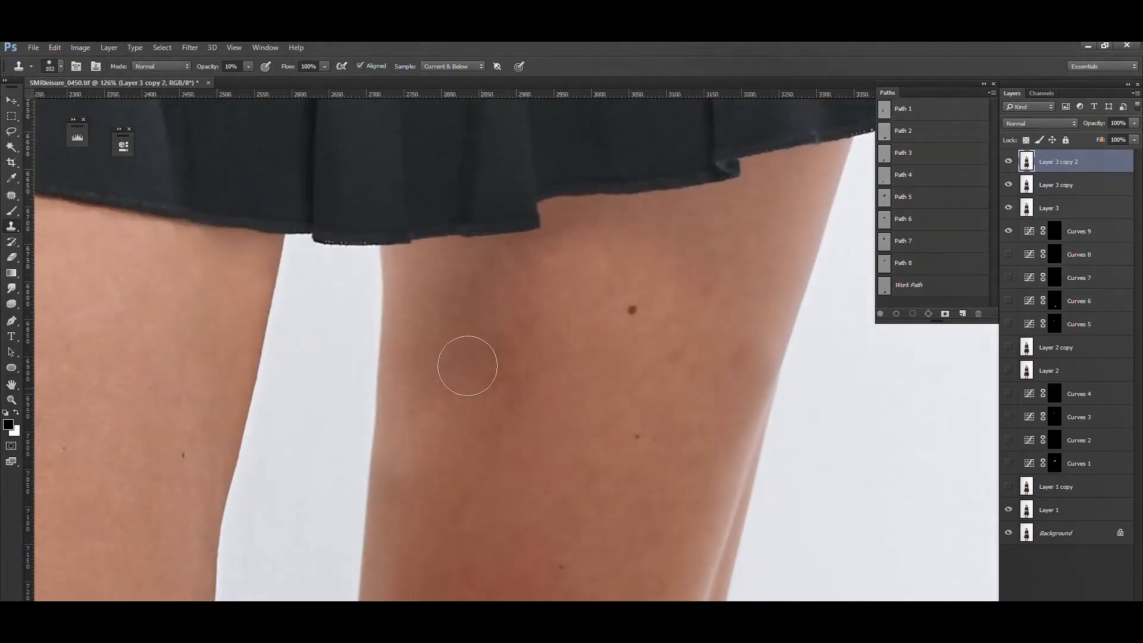
alt+click(530, 290)
key(bracketleft)
key(bracketleft)
key(bracketleft)
drag(573, 233, 553, 257)
drag(685, 324, 523, 255)
Step: Compare the retouched figure, face and neck with the original Background layer
key(ctrl+0)
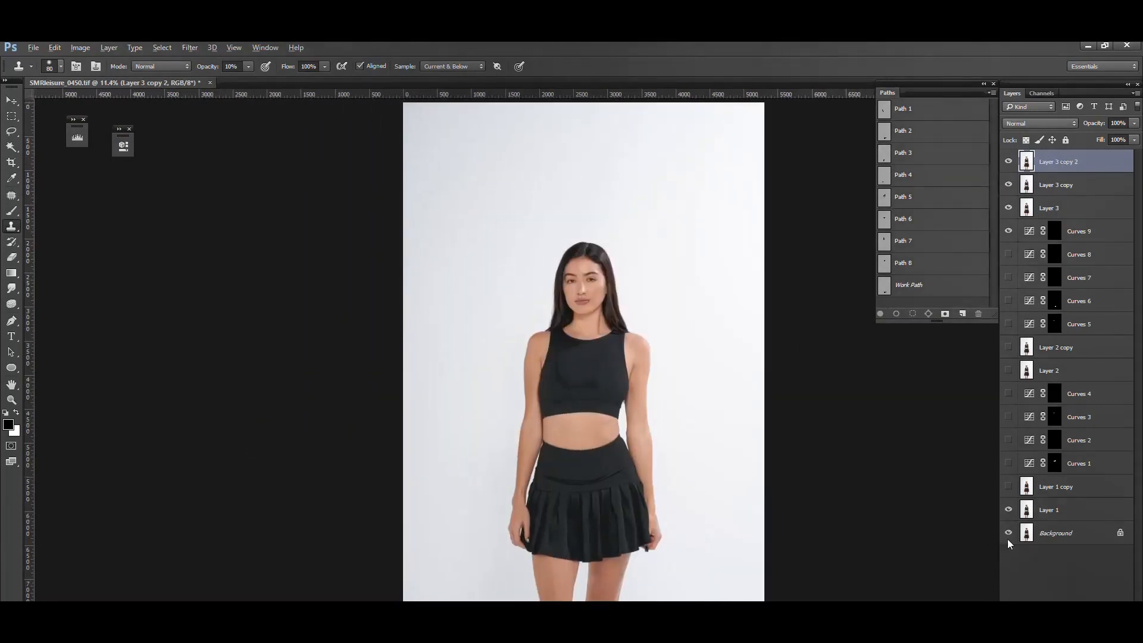
alt+click(1007, 534)
alt+click(1008, 533)
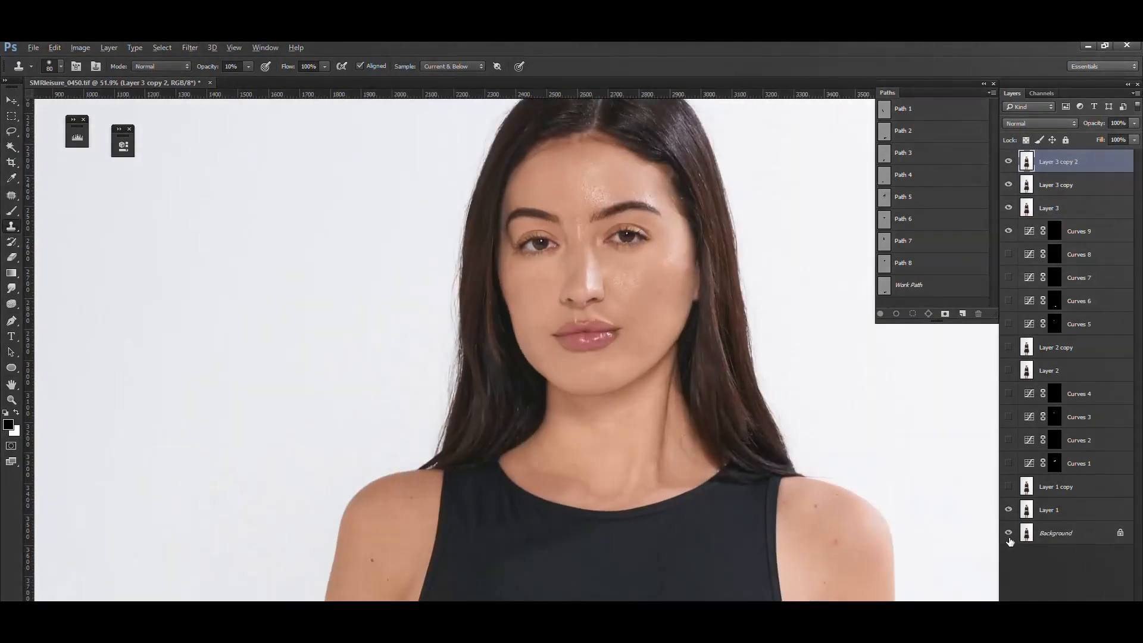
alt+click(1008, 533)
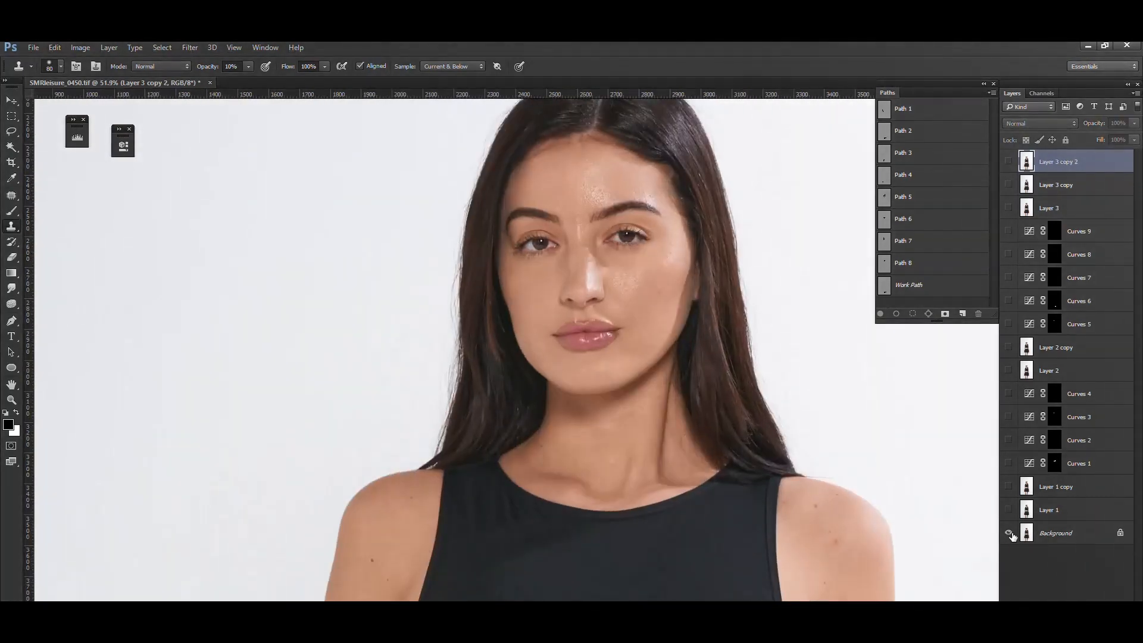
alt+click(1008, 533)
alt+click(1010, 533)
alt+click(1009, 533)
Step: Compare the retouched thighs below the skirt with the original Background layer
key(ctrl+0)
drag(607, 580, 678, 595)
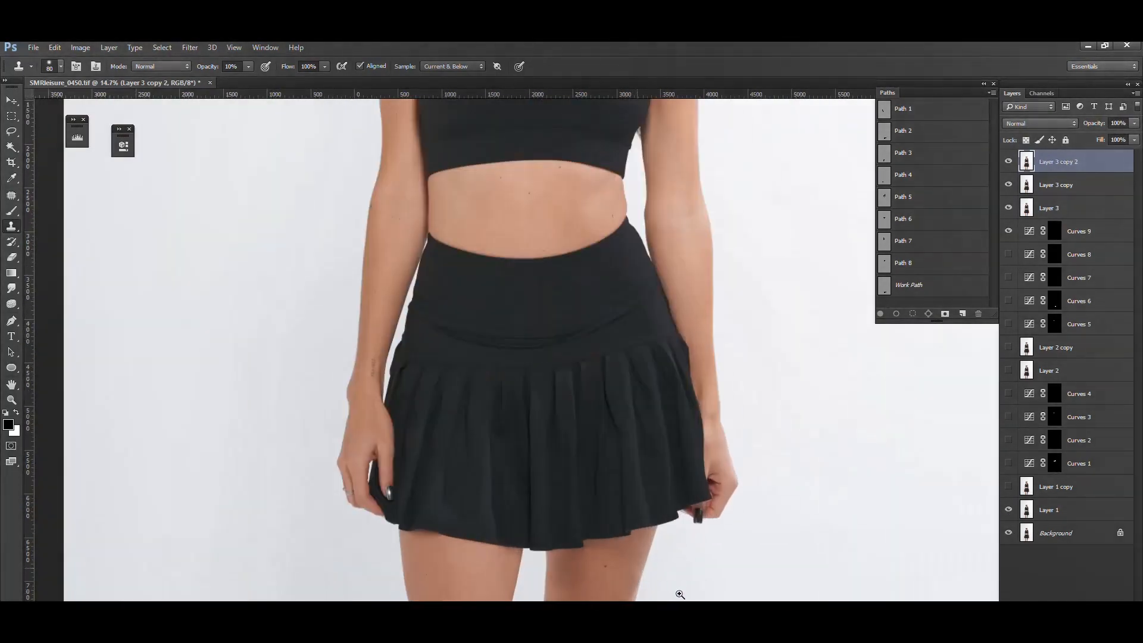
drag(619, 530, 653, 376)
drag(653, 375, 678, 451)
alt+click(1008, 533)
alt+click(1008, 533)
Step: Patch the blotchy light and dark transitions along the inner left thigh
drag(582, 462, 630, 510)
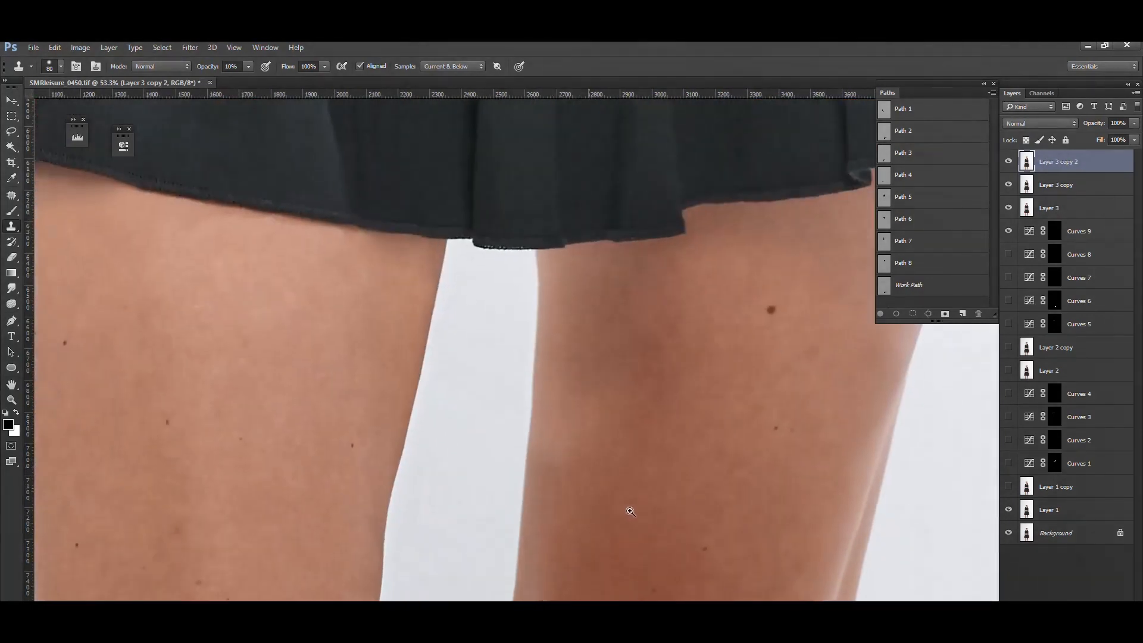
key(j)
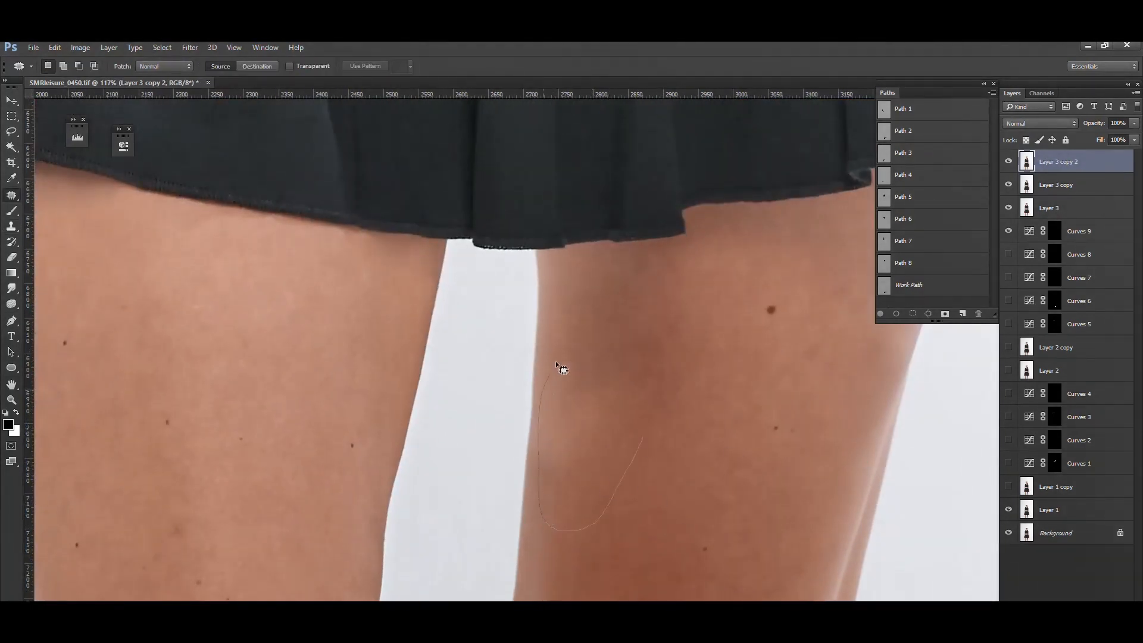
mouse_move(555, 361)
mouse_down()
mouse_move(642, 433)
mouse_move(683, 395)
mouse_up()
mouse_move(628, 365)
mouse_down()
mouse_move(583, 305)
mouse_move(628, 363)
mouse_up()
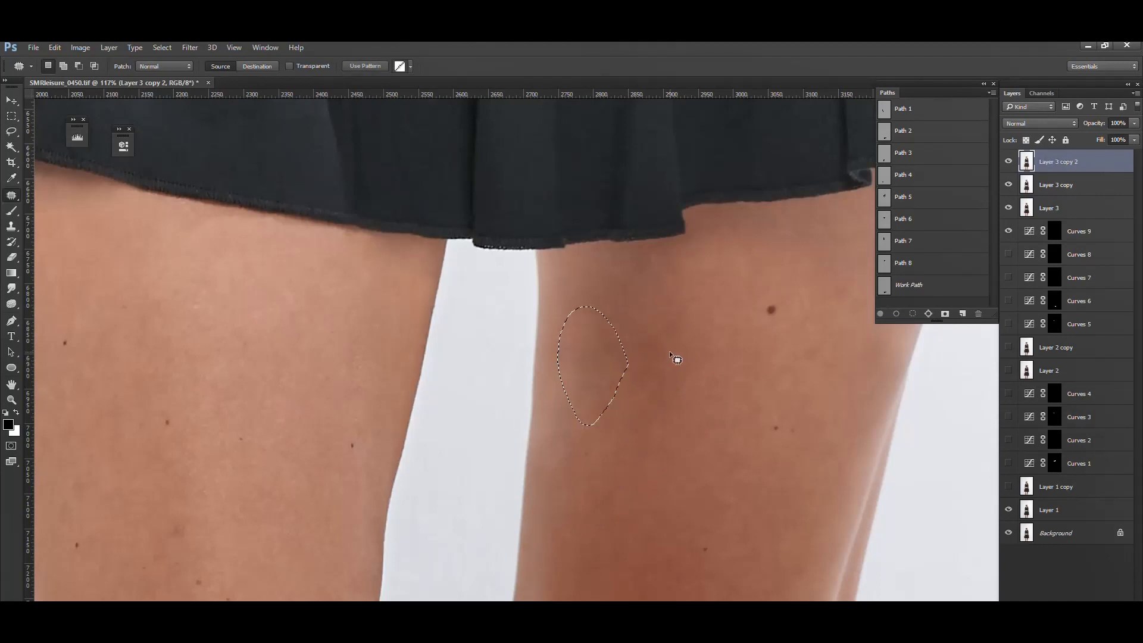
key(ctrl+d)
drag(625, 303, 622, 306)
mouse_move(619, 330)
mouse_down()
mouse_move(683, 329)
mouse_move(625, 318)
mouse_move(614, 347)
mouse_up()
mouse_move(604, 402)
mouse_down()
mouse_move(582, 362)
mouse_move(601, 403)
mouse_up()
mouse_move(584, 393)
mouse_down()
mouse_move(593, 463)
mouse_move(583, 462)
mouse_move(702, 436)
mouse_move(685, 437)
mouse_up()
key(ctrl+d)
Step: Check the cloned layer before and after, merge it into Layer 3 copy, and compare the legs with the original Background layer
click(1007, 162)
click(1008, 161)
key(ctrl+0)
key(ctrl+e)
drag(520, 502, 548, 215)
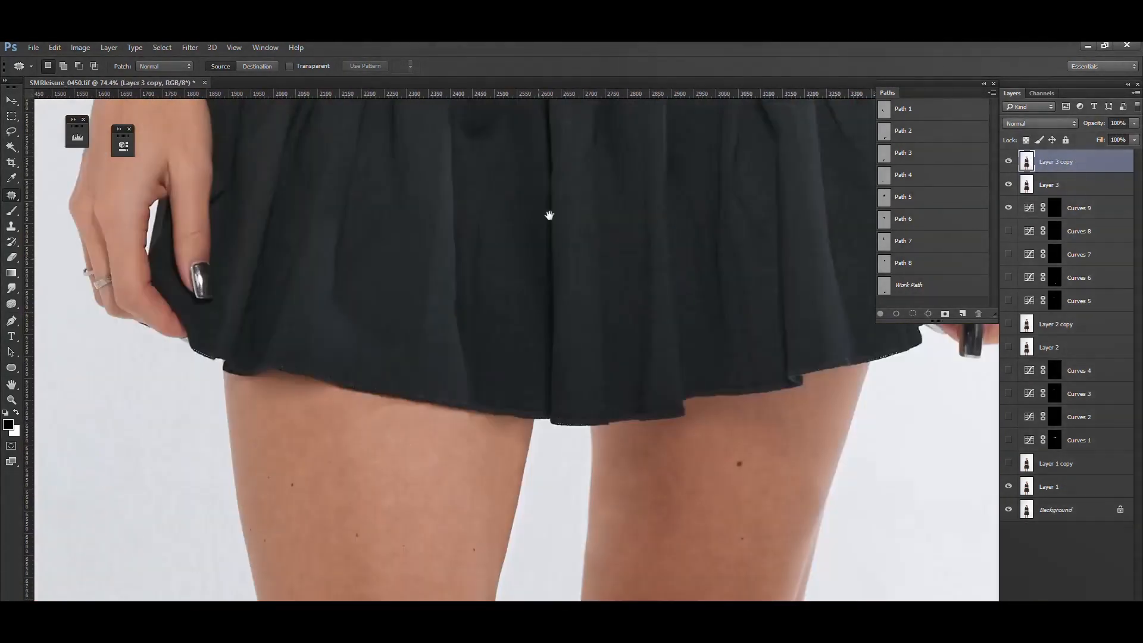
alt+click(1009, 510)
alt+click(1008, 510)
Step: Draw a Pen path up the inner edge of the model's right arm, from the forearm to the armpit
key(p)
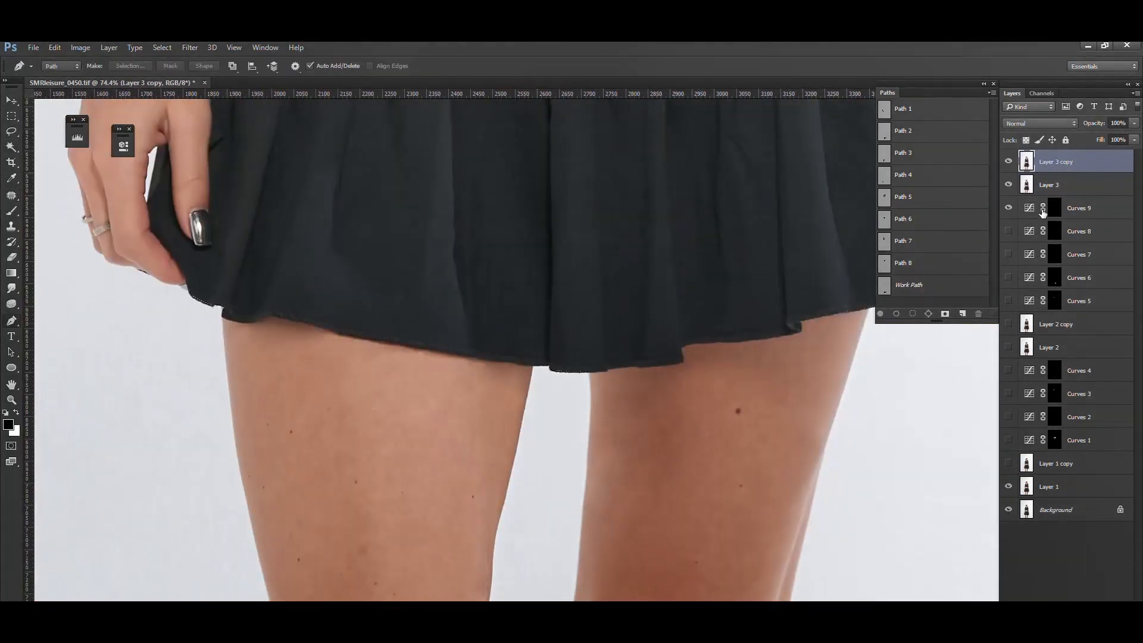
drag(753, 233, 701, 235)
drag(758, 390, 788, 565)
drag(692, 289, 755, 290)
drag(572, 524, 556, 268)
drag(541, 436, 525, 257)
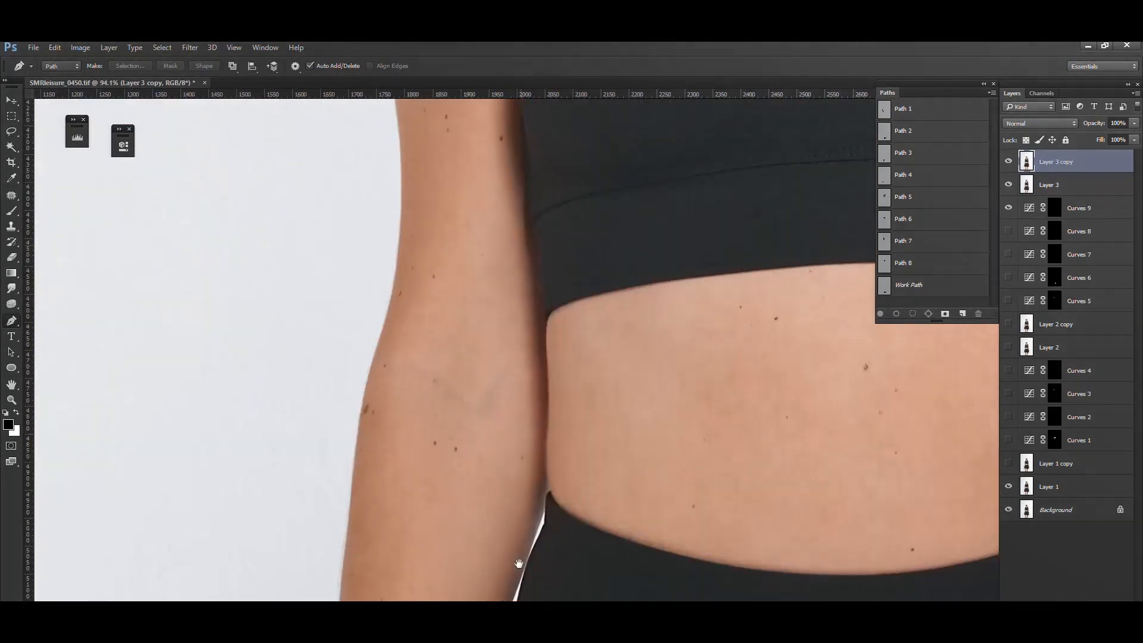
drag(516, 560, 531, 524)
drag(529, 351, 522, 289)
drag(523, 280, 538, 456)
drag(524, 362, 512, 249)
drag(512, 249, 517, 395)
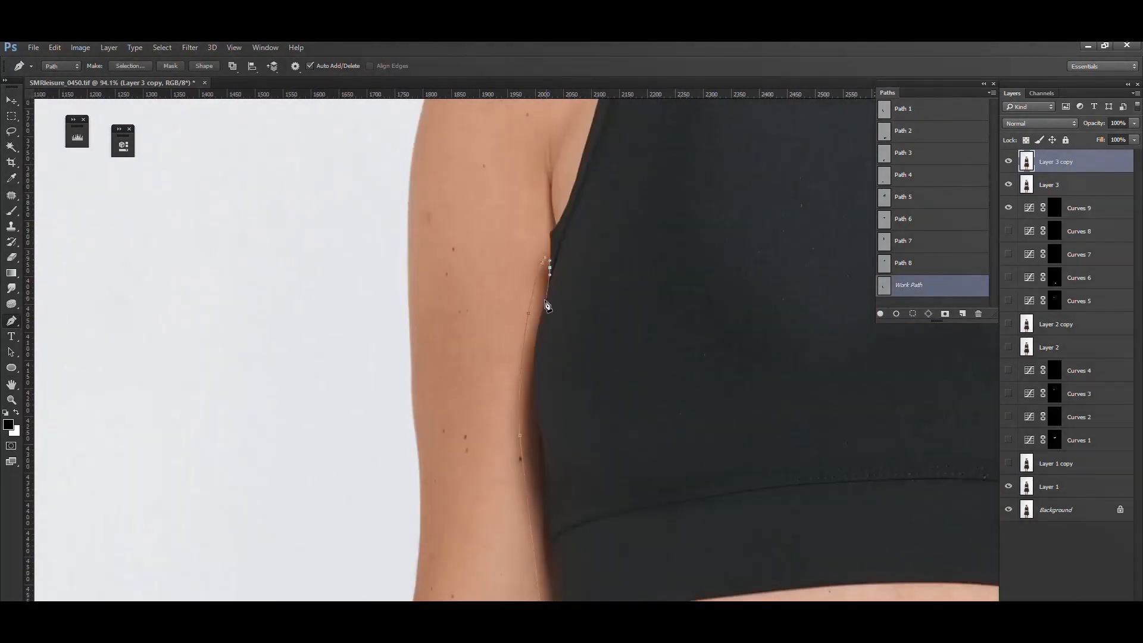
Step: Continue the path down along the crop top and waist and close it at the forearm, enclosing the arm's dark edge
drag(543, 475, 544, 510)
drag(528, 386, 504, 172)
drag(532, 396, 540, 441)
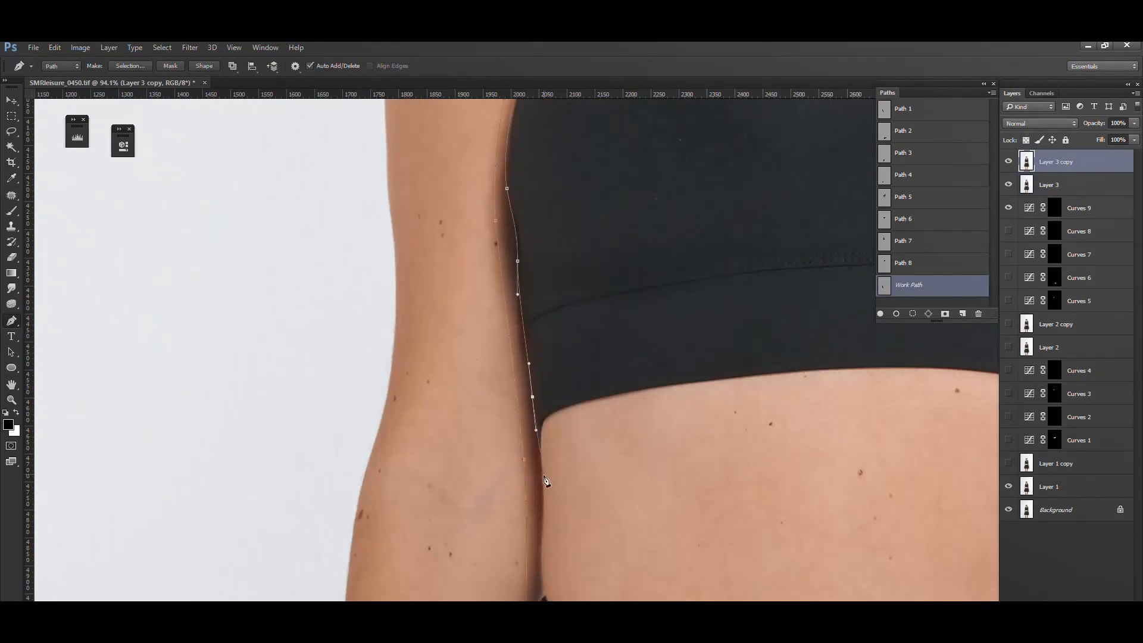
drag(540, 493, 542, 518)
drag(538, 580, 538, 586)
drag(539, 517, 539, 250)
drag(528, 372, 524, 392)
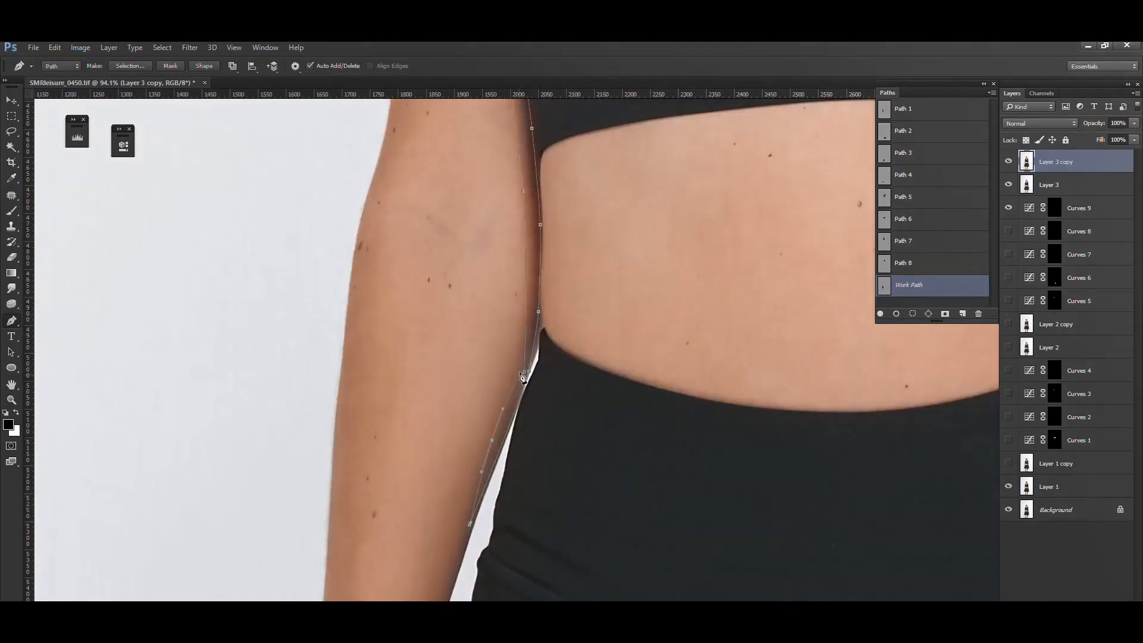
Step: Brighten the right arm's dark inner edge with a new Curves adjustment masked by the work path, and soften the mask with the last-used filter
ctrl+click(891, 293)
click(1065, 610)
click(1057, 446)
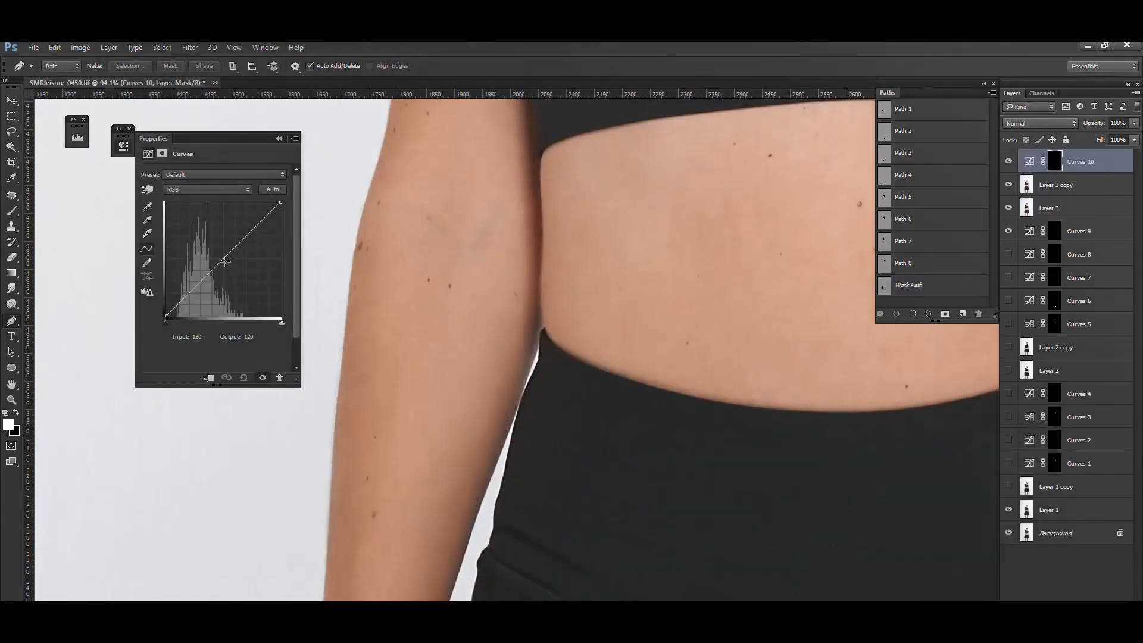
drag(223, 259, 221, 257)
drag(371, 158, 367, 432)
drag(220, 258, 217, 255)
click(278, 138)
key(ctrl+alt+f)
key(Return)
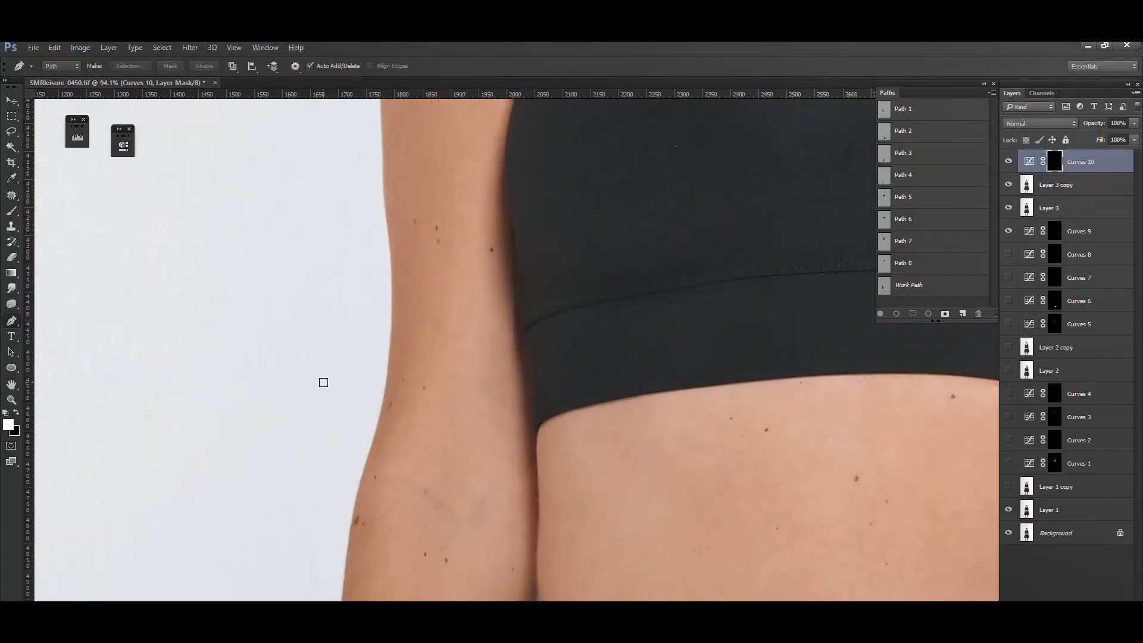
Step: Compare the right arm before and after the Curves 10 adjustment, both in the full figure and close up
key(ctrl+0)
click(1008, 161)
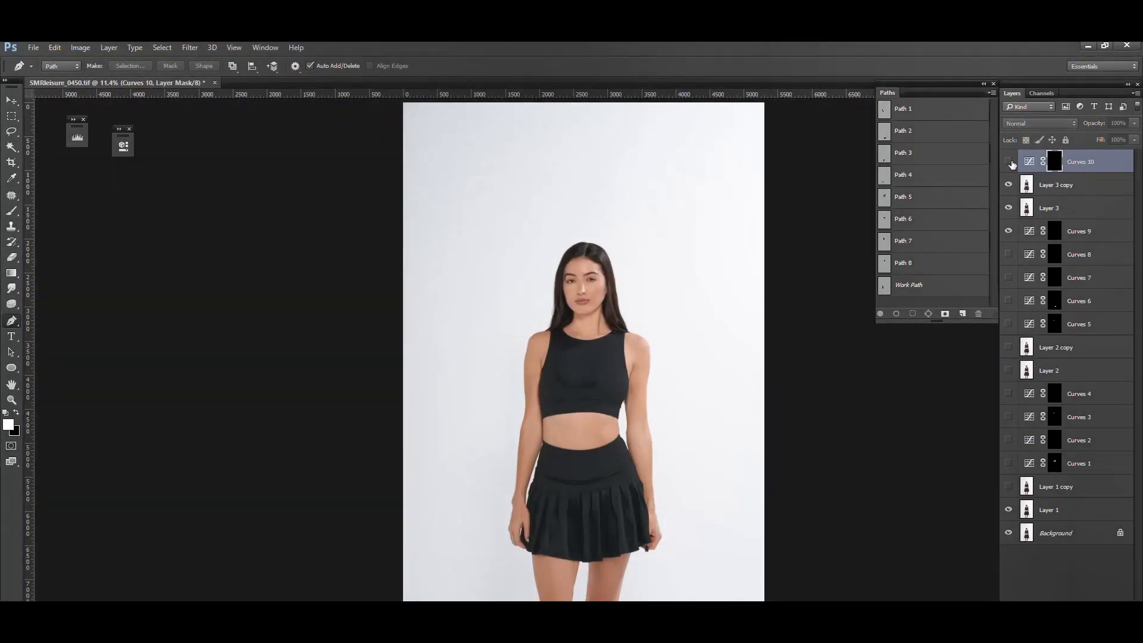
click(1008, 161)
click(1008, 161)
click(1009, 161)
drag(605, 397, 789, 396)
click(1009, 161)
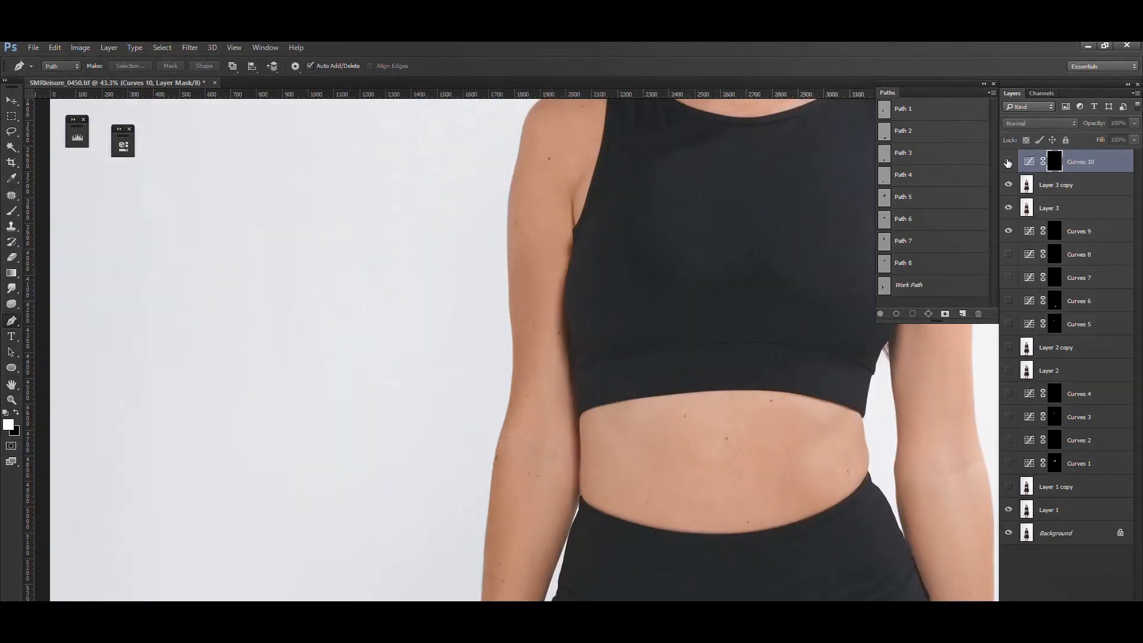
click(1008, 162)
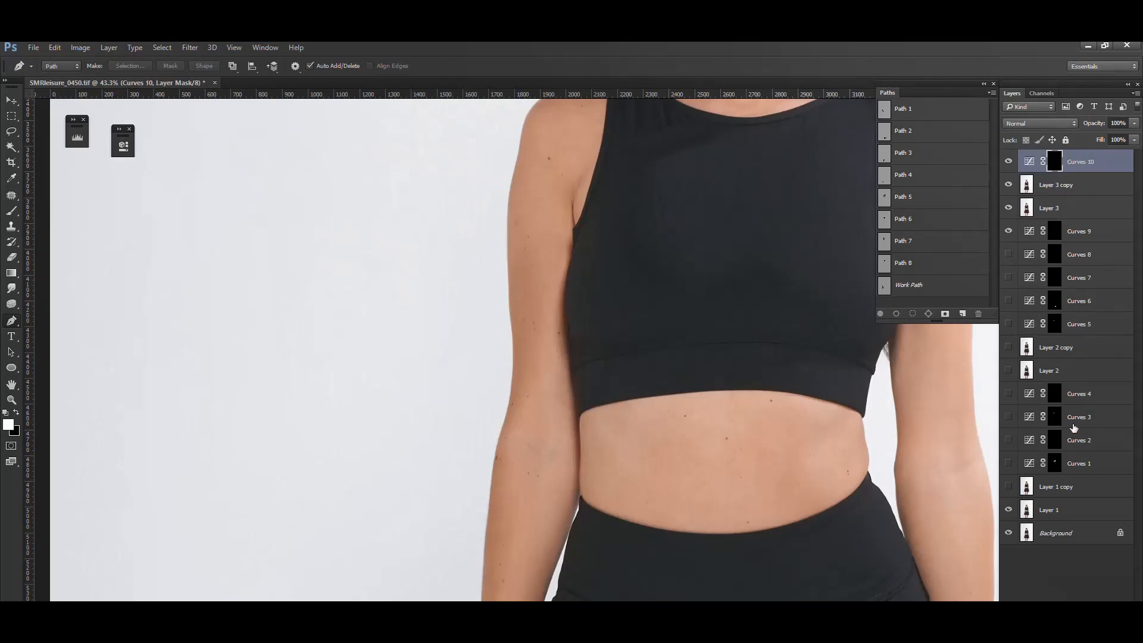
Step: Stamp the visible layers onto a new top layer, and group the hidden layers from Curves 10 down to Layer 1 copy
key(ctrl+shift+alt+n)
key(x)
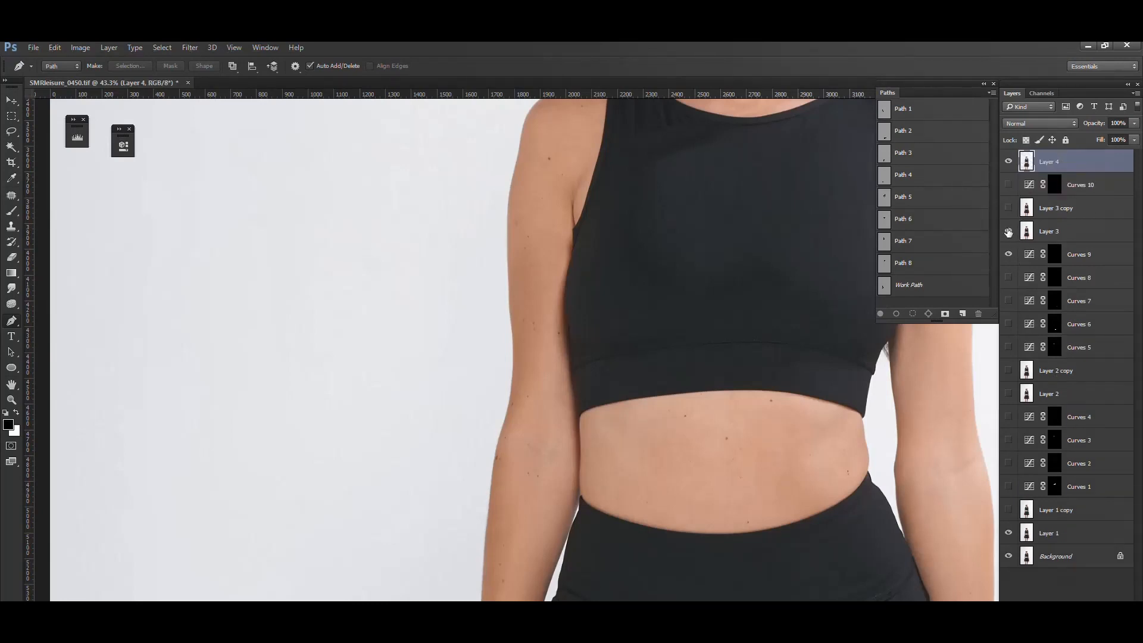
key(alt+bracketleft)
key(x)
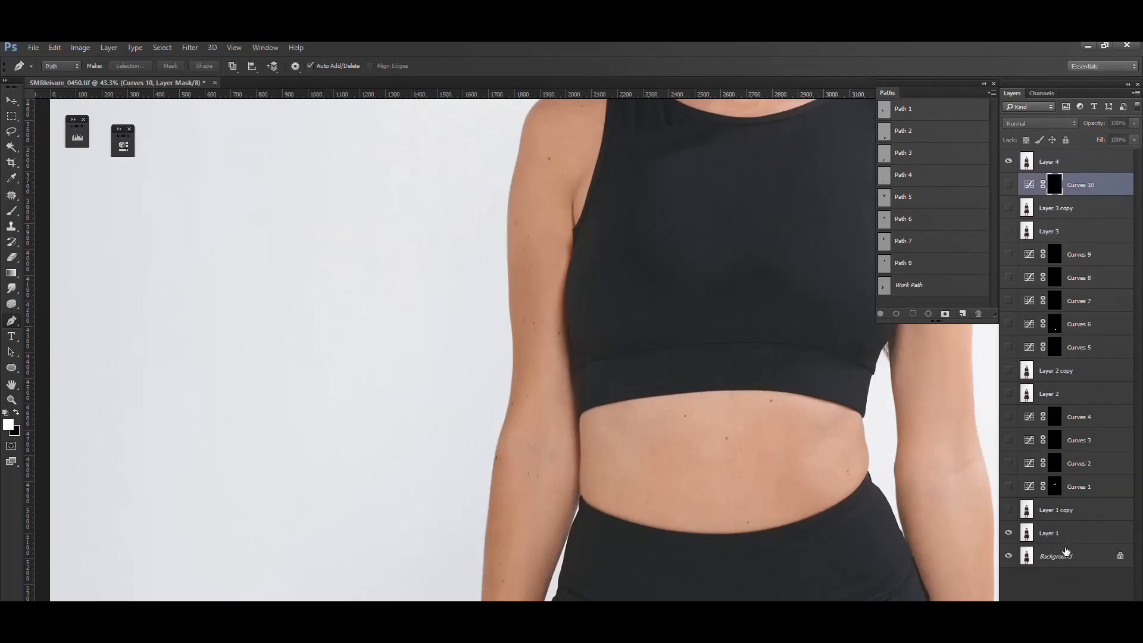
shift+click(1081, 510)
key(x)
key(ctrl+g)
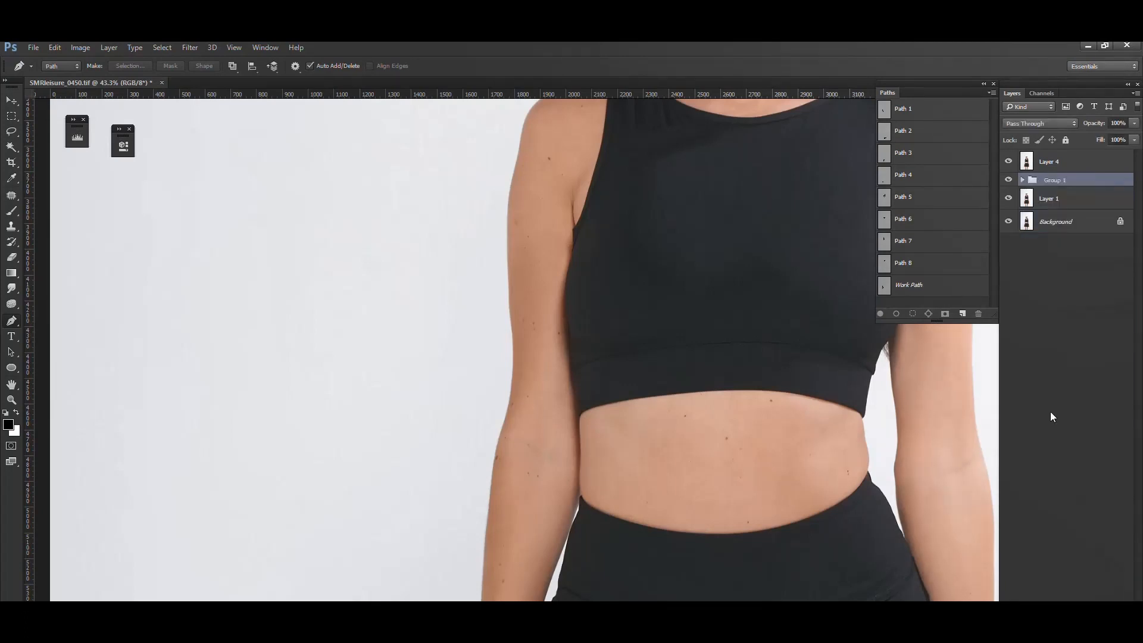
Step: Select the stamped Layer 4 and save the retouched document
click(1060, 163)
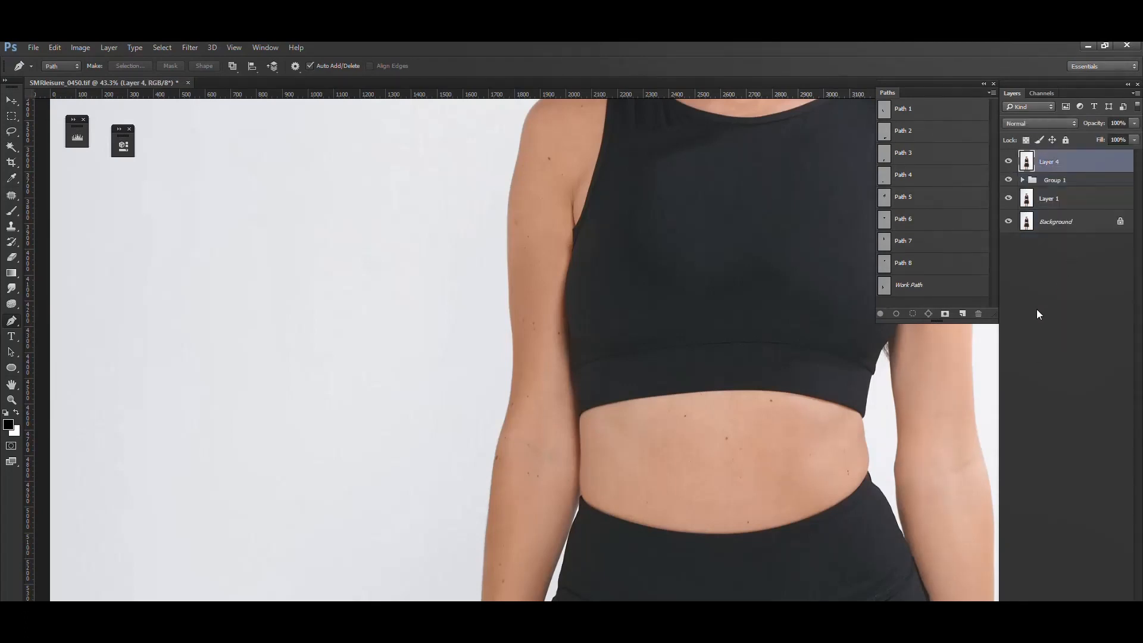
key(ctrl+s)
key(ctrl+0)
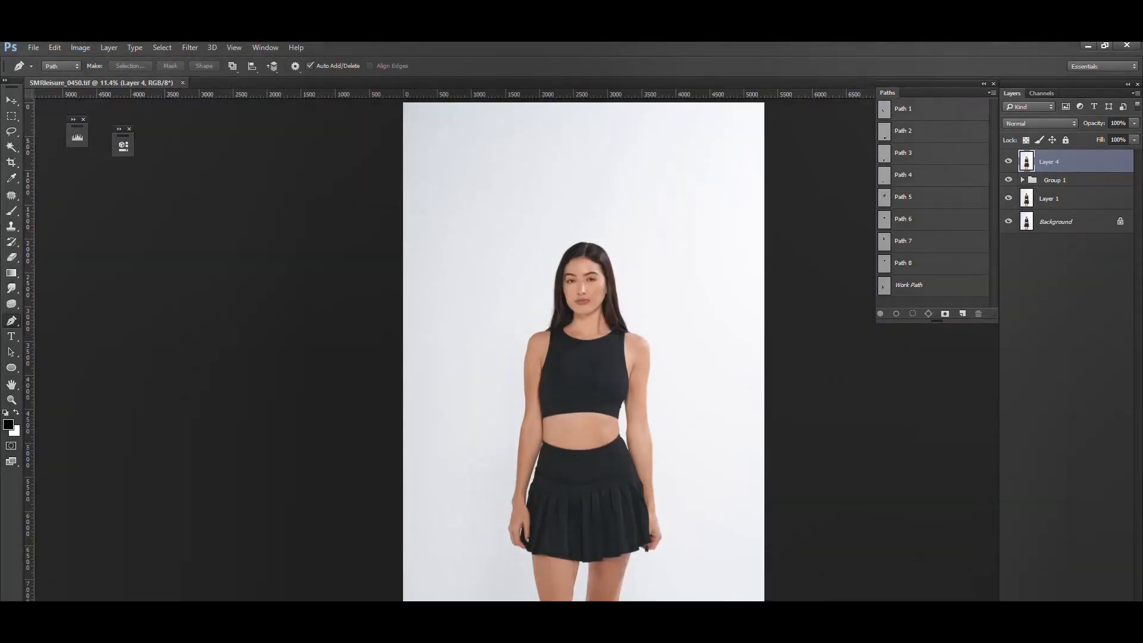